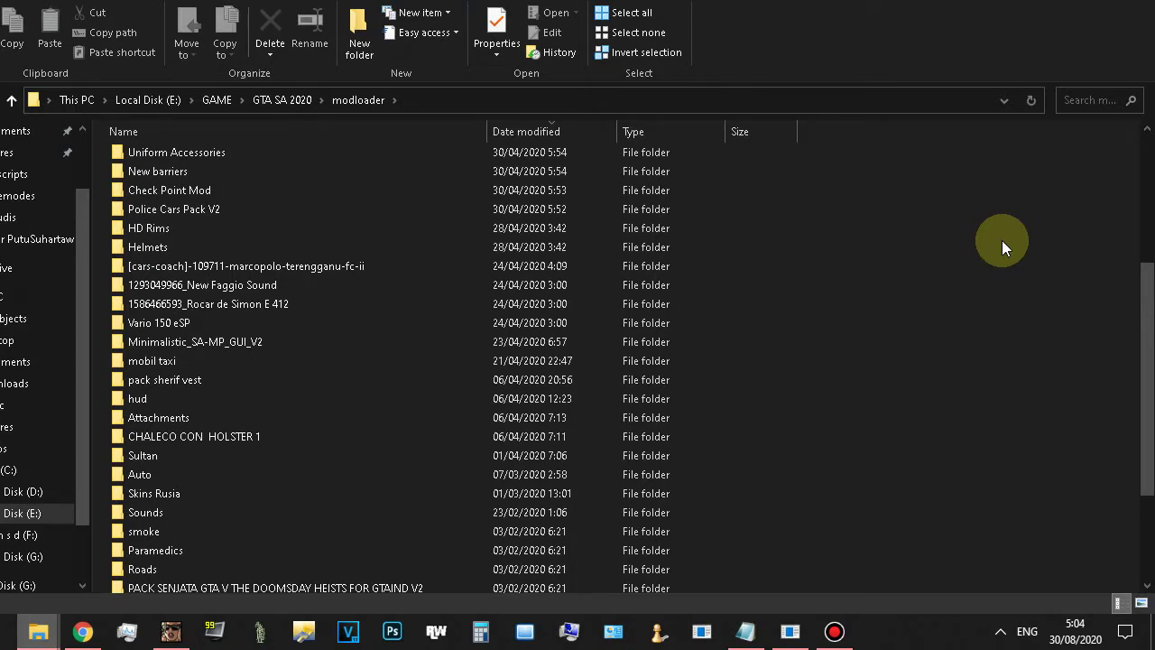
# Examine the wheel files in the HD Rims mod's gta3.img folder, returning to the modloader folder.
pyautogui.doubleClick(157, 227)
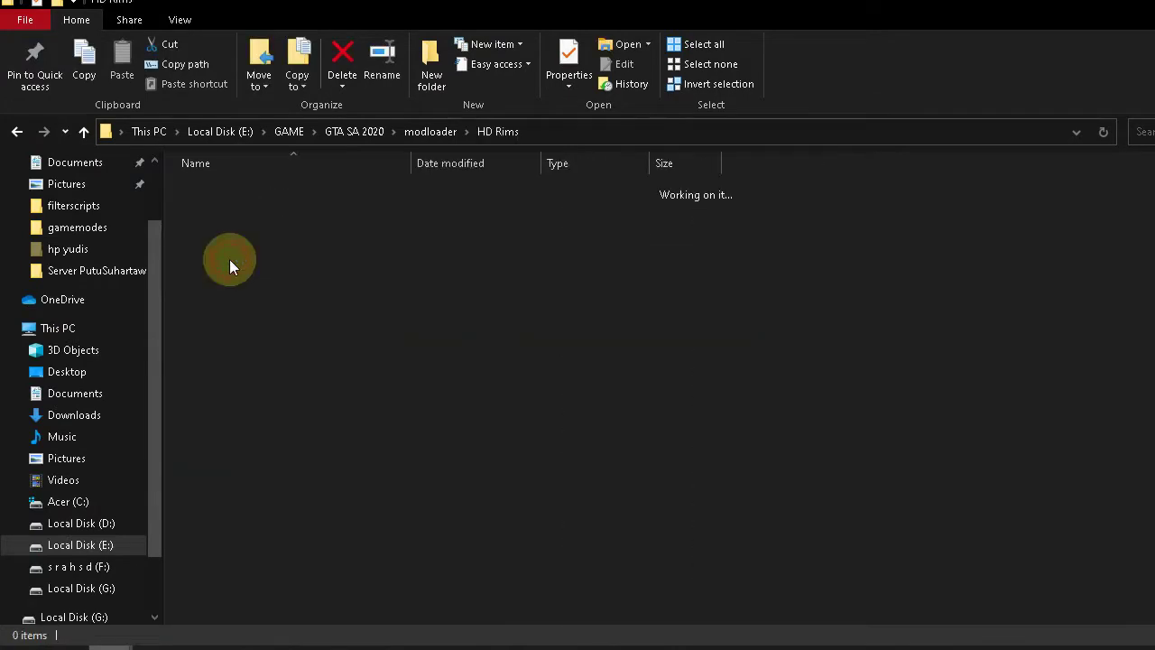
pyautogui.doubleClick(225, 204)
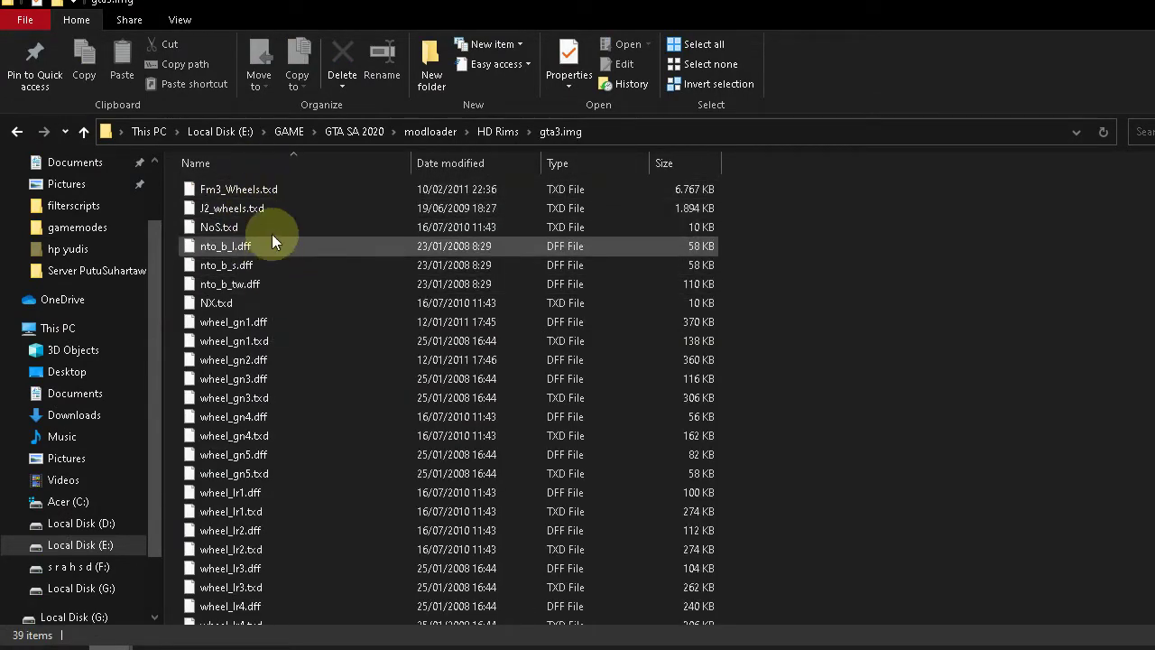
pyautogui.click(242, 249)
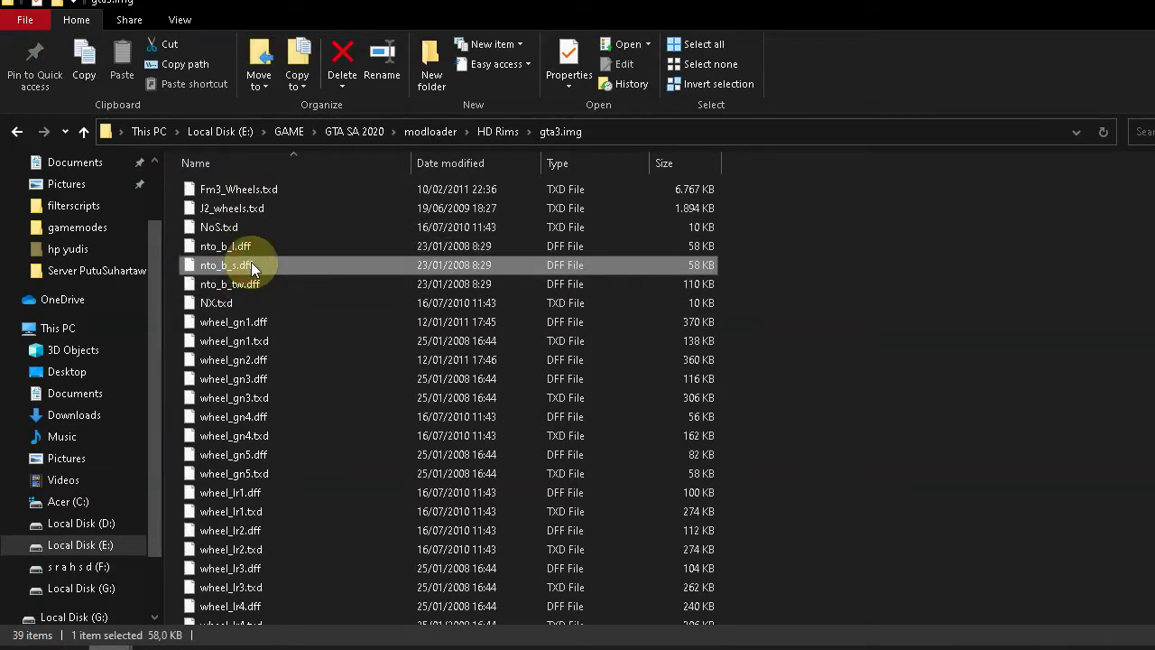
pyautogui.scroll(-5, 251, 262)
pyautogui.scroll(-1, 251, 261)
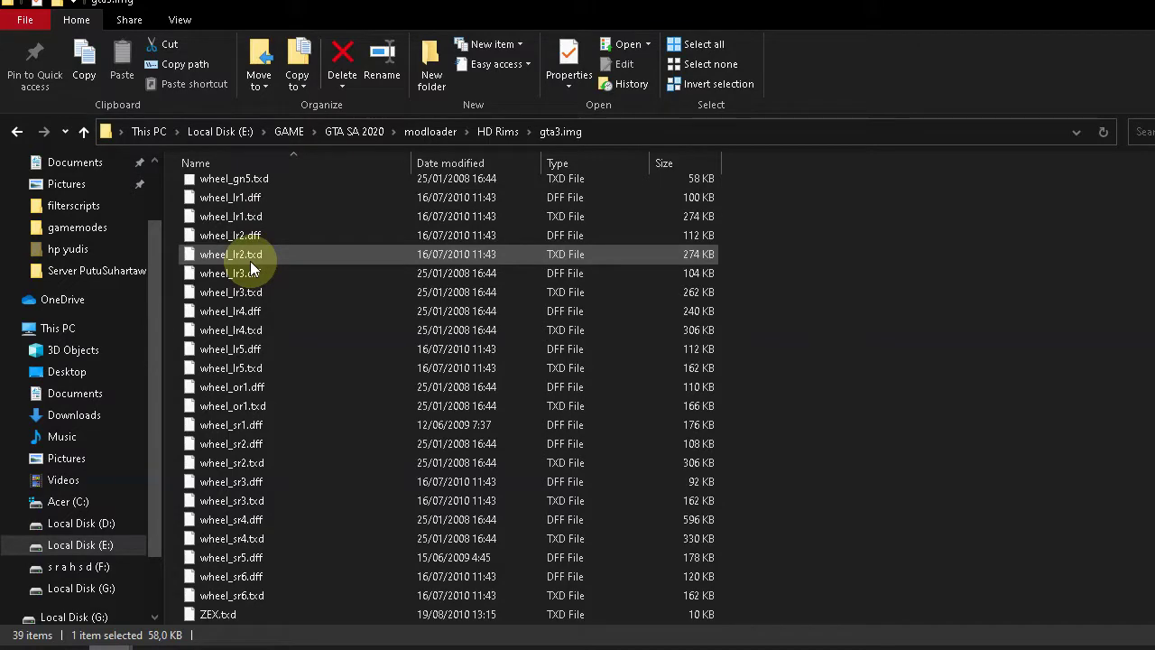
pyautogui.scroll(5, 286, 366)
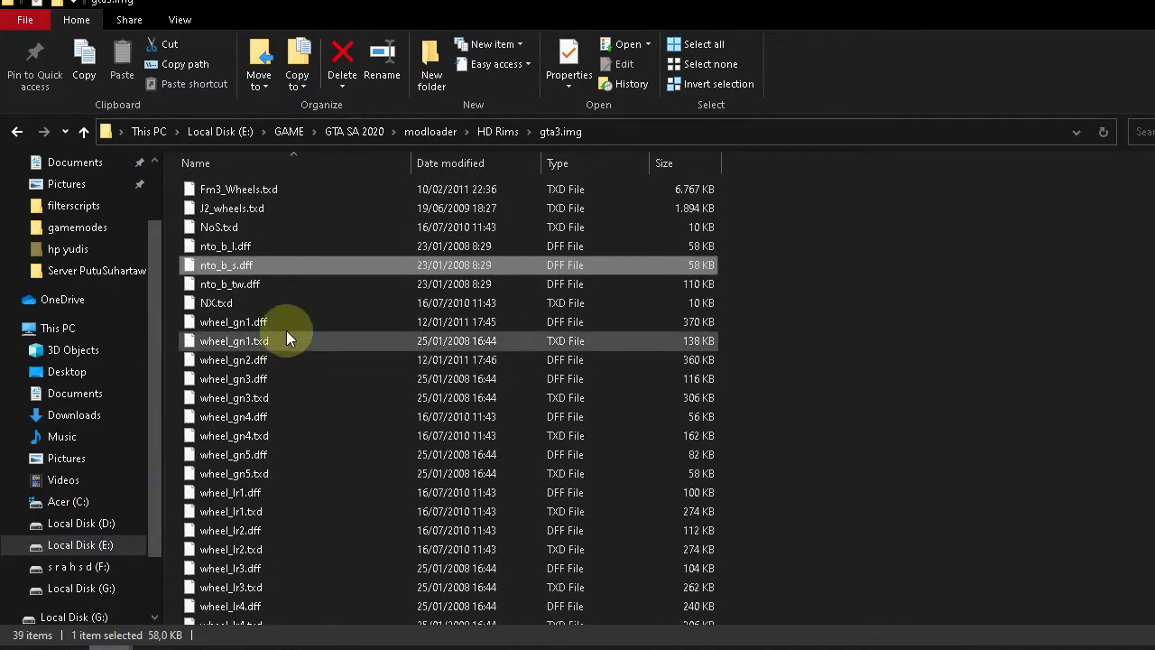
pyautogui.click(429, 137)
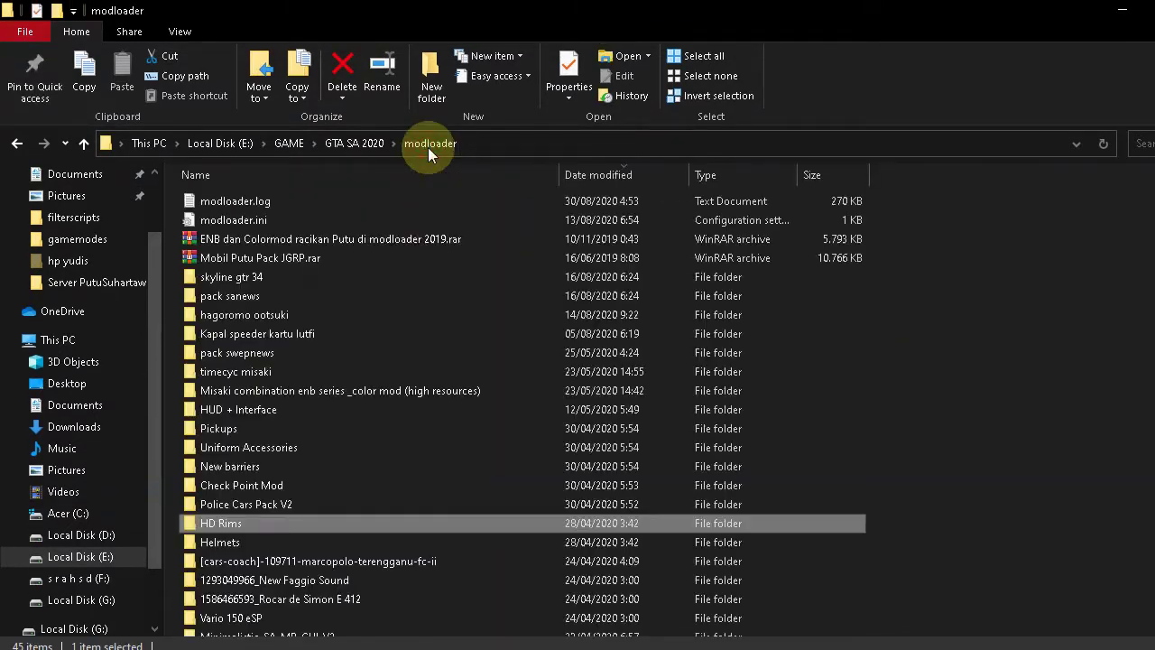
# Switch to the open gta3.img folder of the wheels mod in KHUSUS GTA SA.
pyautogui.moveTo(140, 636)
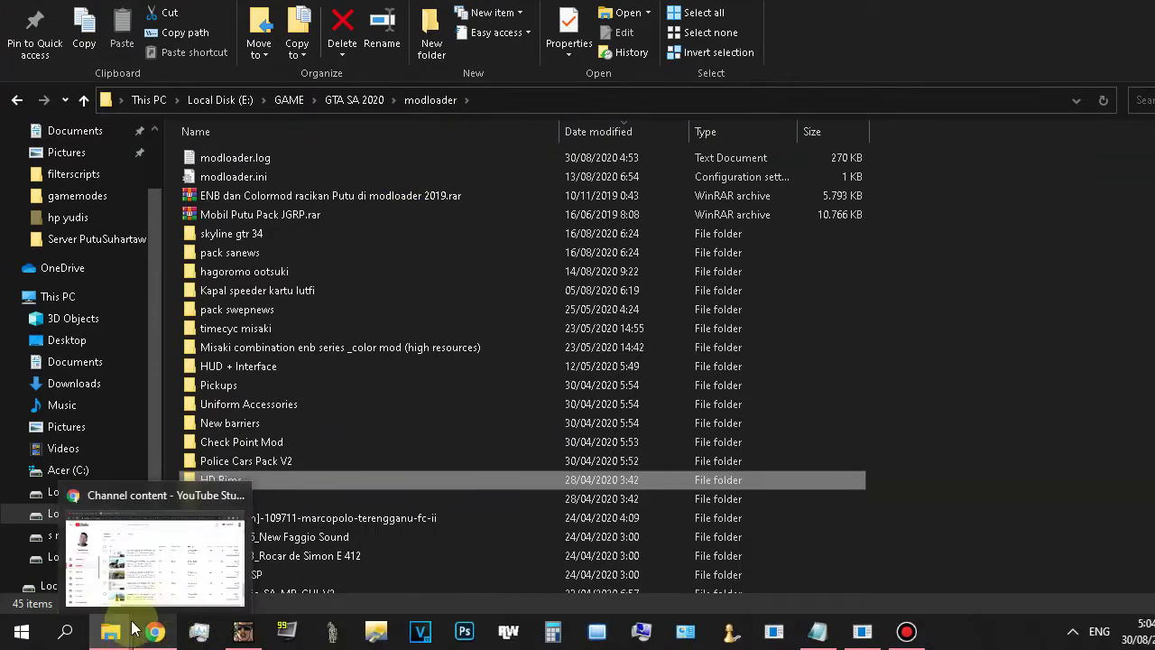
pyautogui.moveTo(101, 629)
pyautogui.click(105, 559)
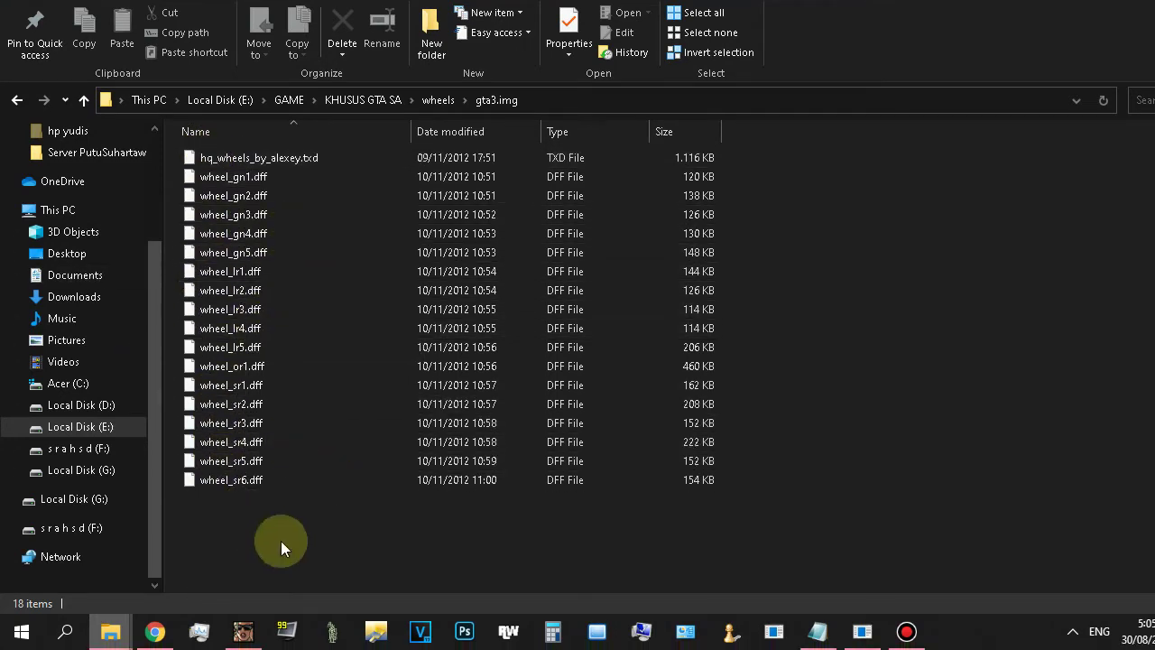
# Go back to the HD Rims mod and open its Data\maps\veh_mods folder.
pyautogui.moveTo(110, 632)
pyautogui.click(230, 541)
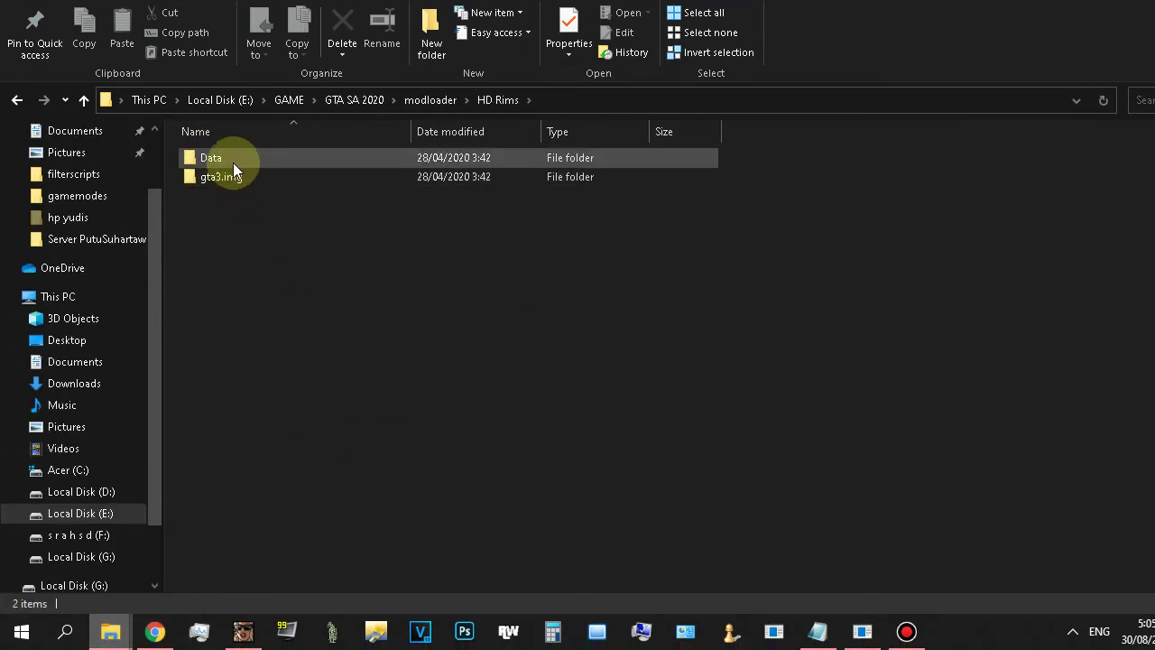
pyautogui.click(233, 162)
pyautogui.doubleClick(233, 162)
pyautogui.doubleClick(233, 162)
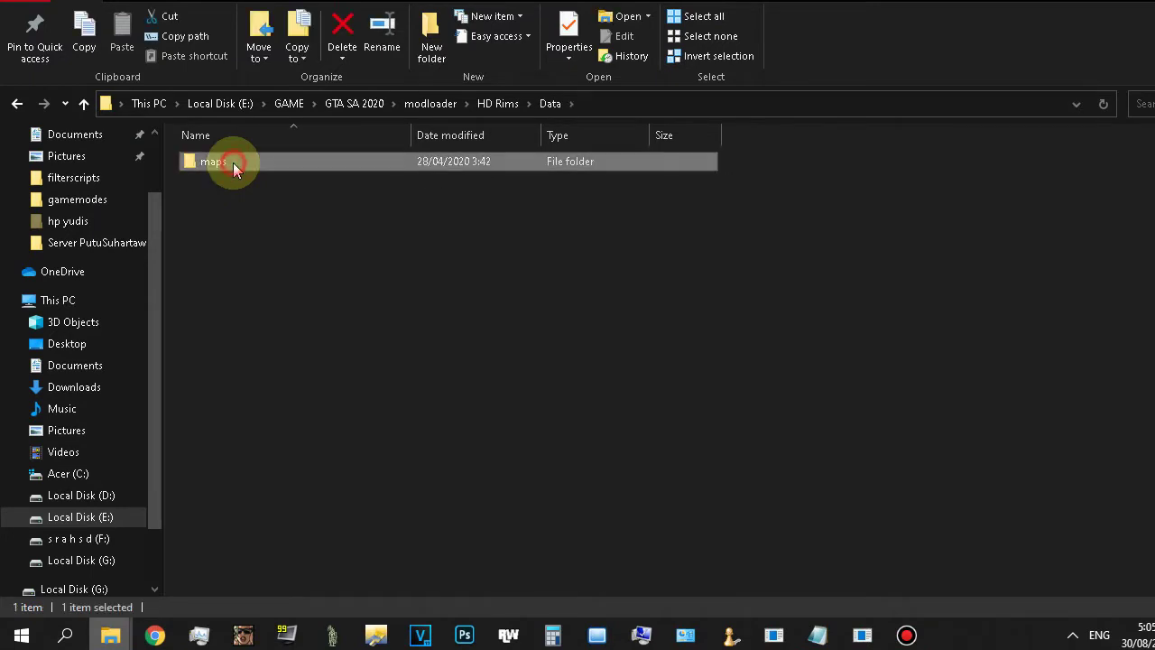
pyautogui.doubleClick(233, 162)
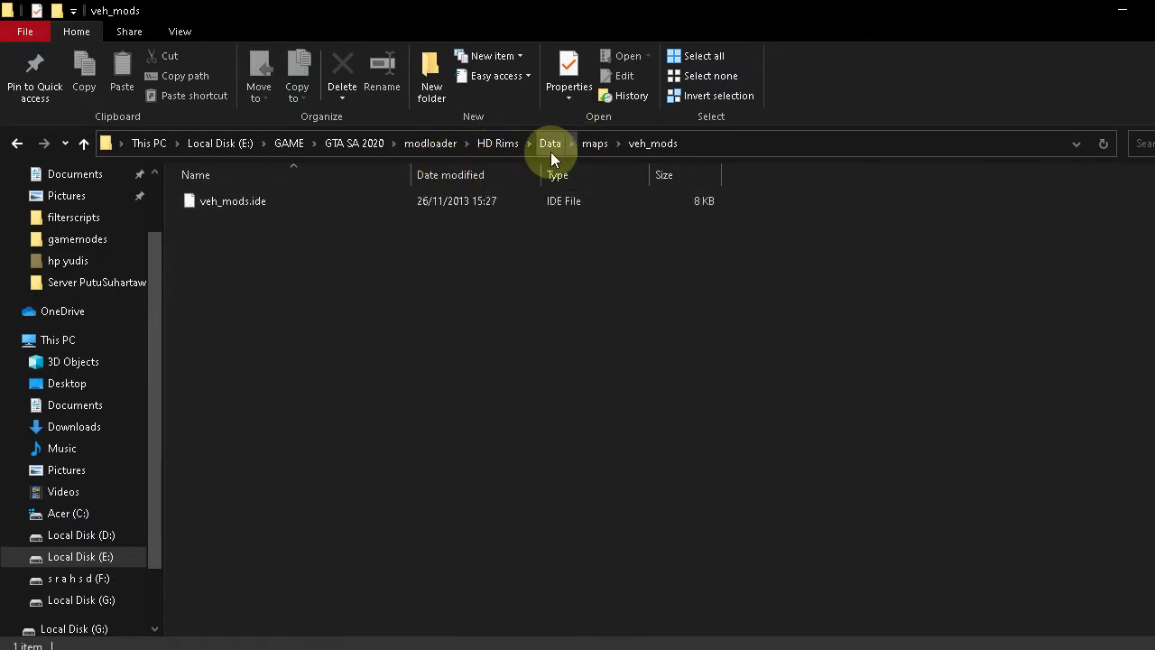
# Leave veh_mods, view the HD Rims mod's gta3.img folder, and return to the modloader folder.
pyautogui.click(550, 154)
pyautogui.click(497, 144)
pyautogui.doubleClick(242, 221)
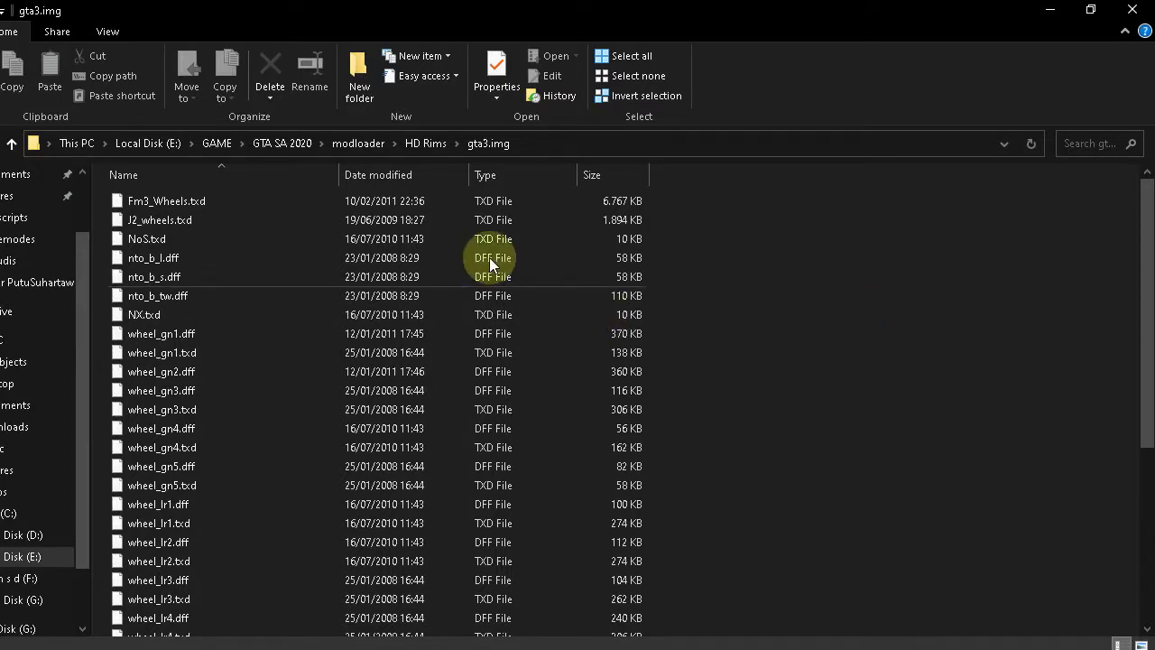
pyautogui.click(345, 141)
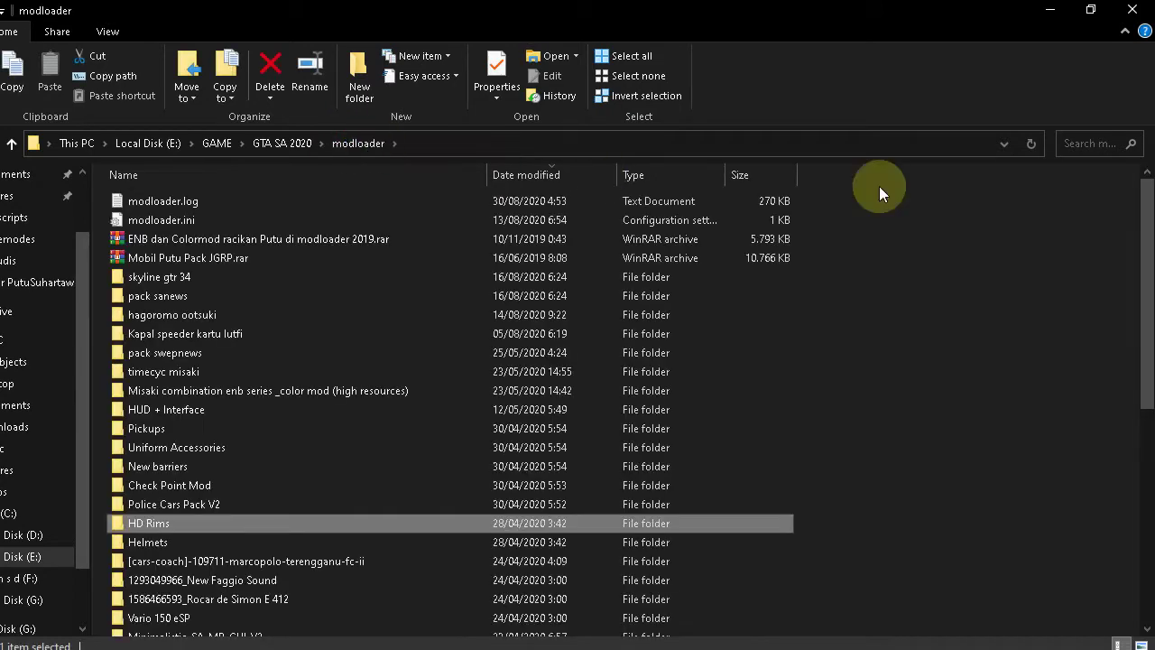
# Reopen the gta3.img folder inside HD Rims to review its DFF and TXD files, ending in the modloader folder.
pyautogui.doubleClick(163, 527)
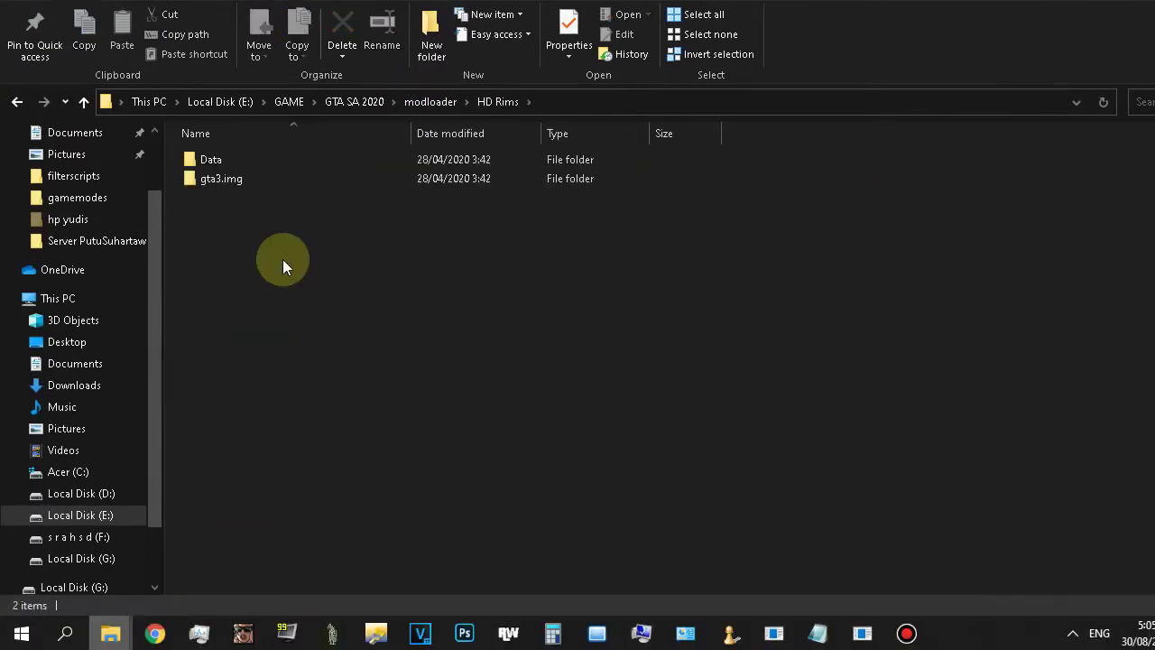
pyautogui.doubleClick(223, 180)
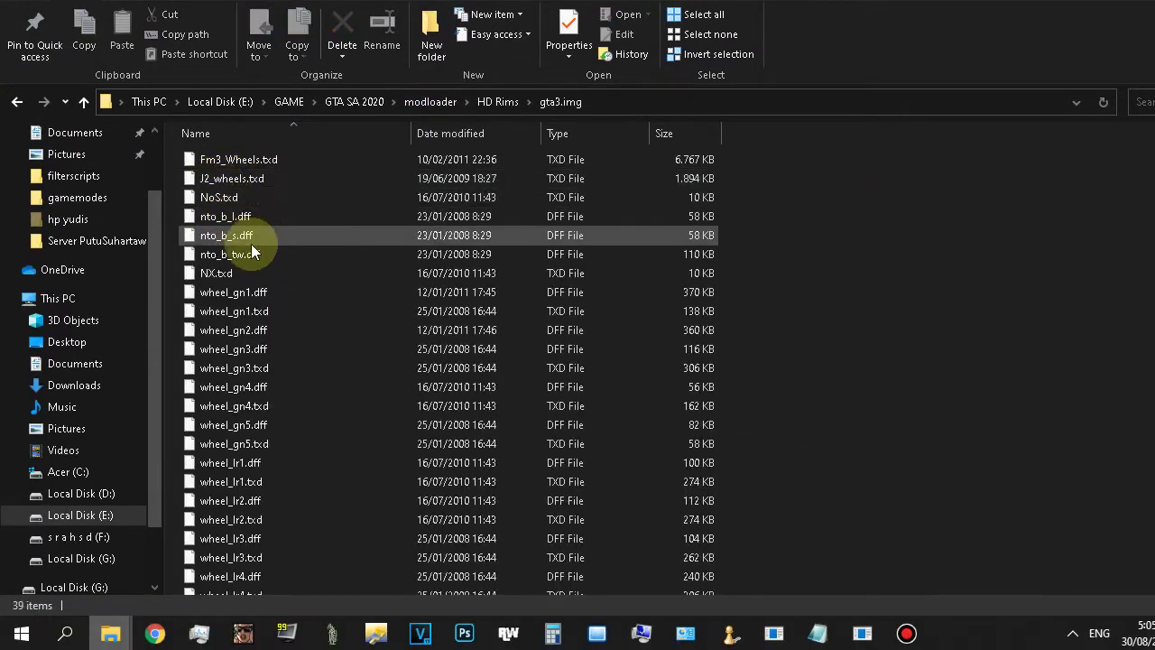
pyautogui.scroll(-4, 252, 254)
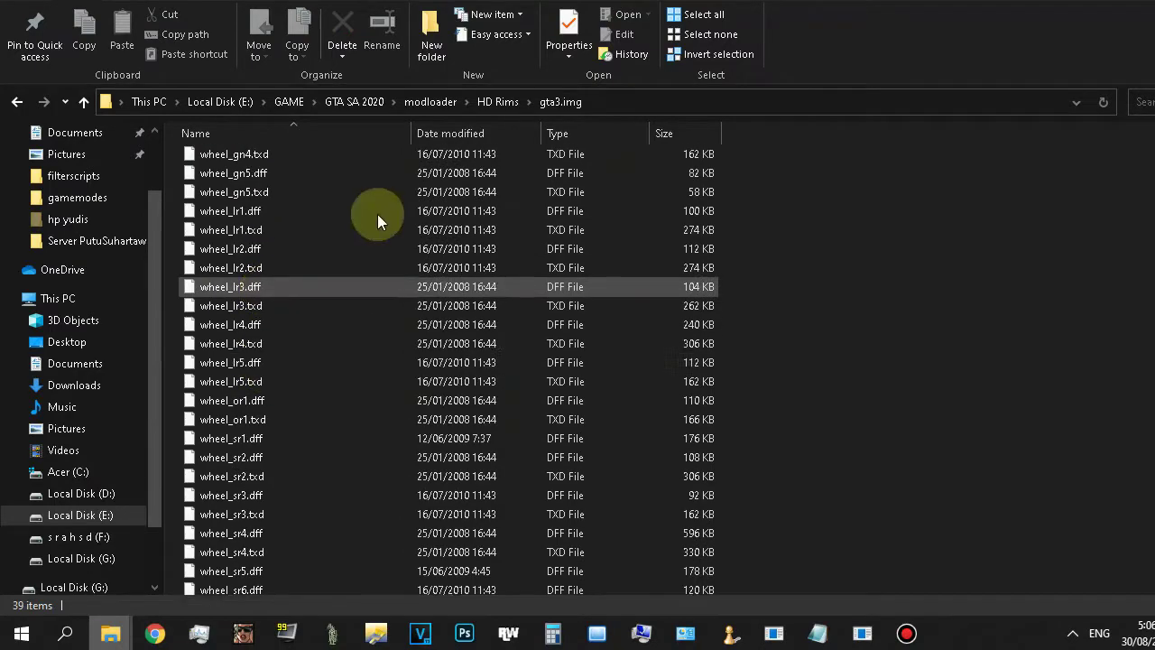
pyautogui.click(433, 144)
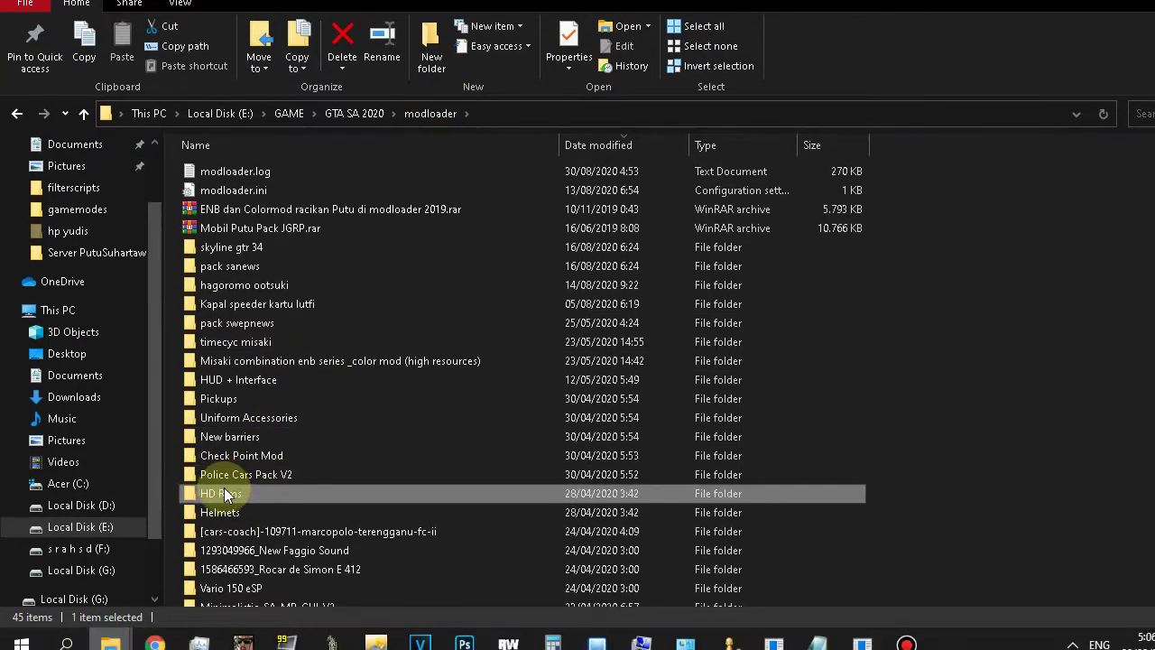
# Copy the wheels folder from KHUSUS GTA SA into the GTA SA 2020 modloader folder.
pyautogui.click(129, 643)
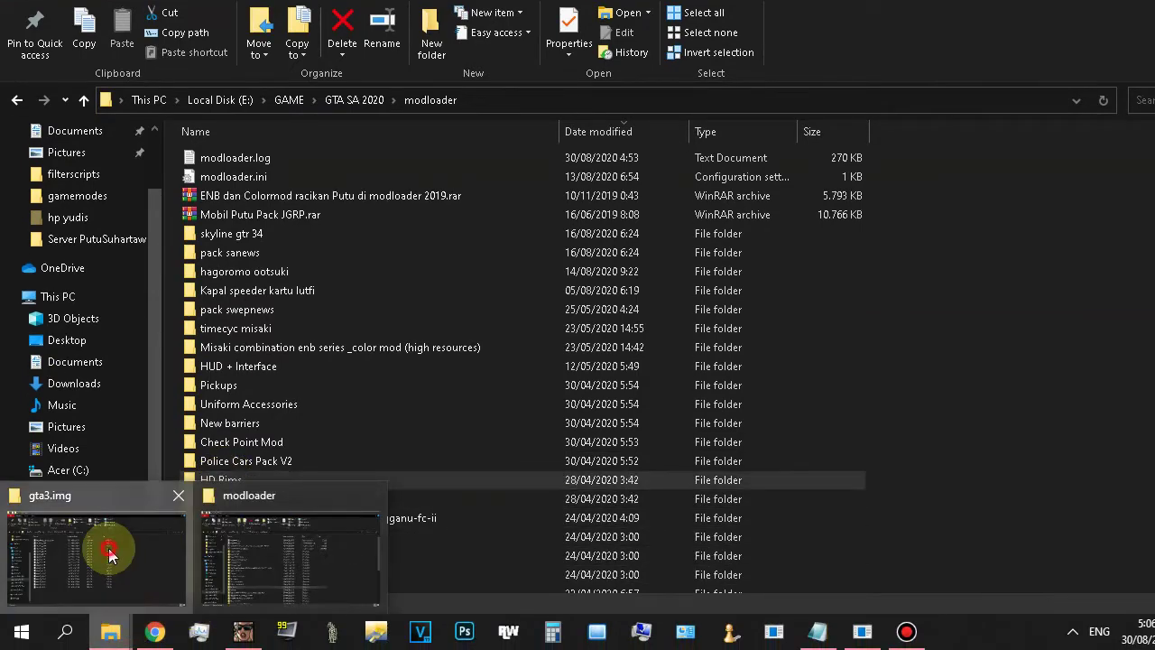
pyautogui.click(104, 506)
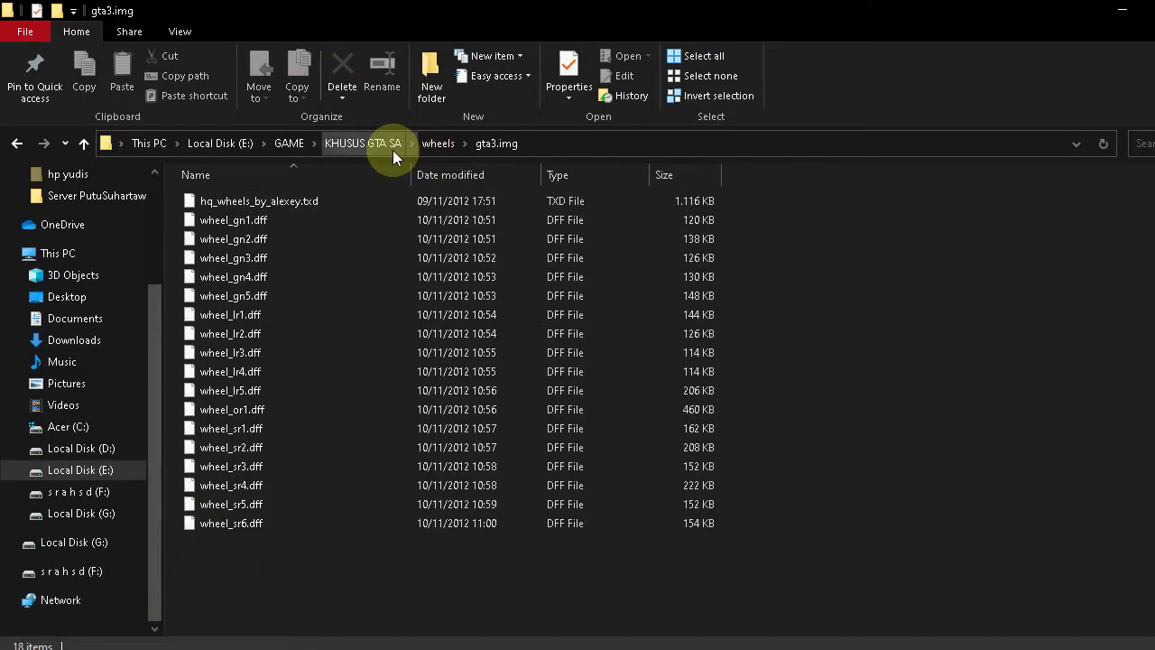
pyautogui.click(435, 150)
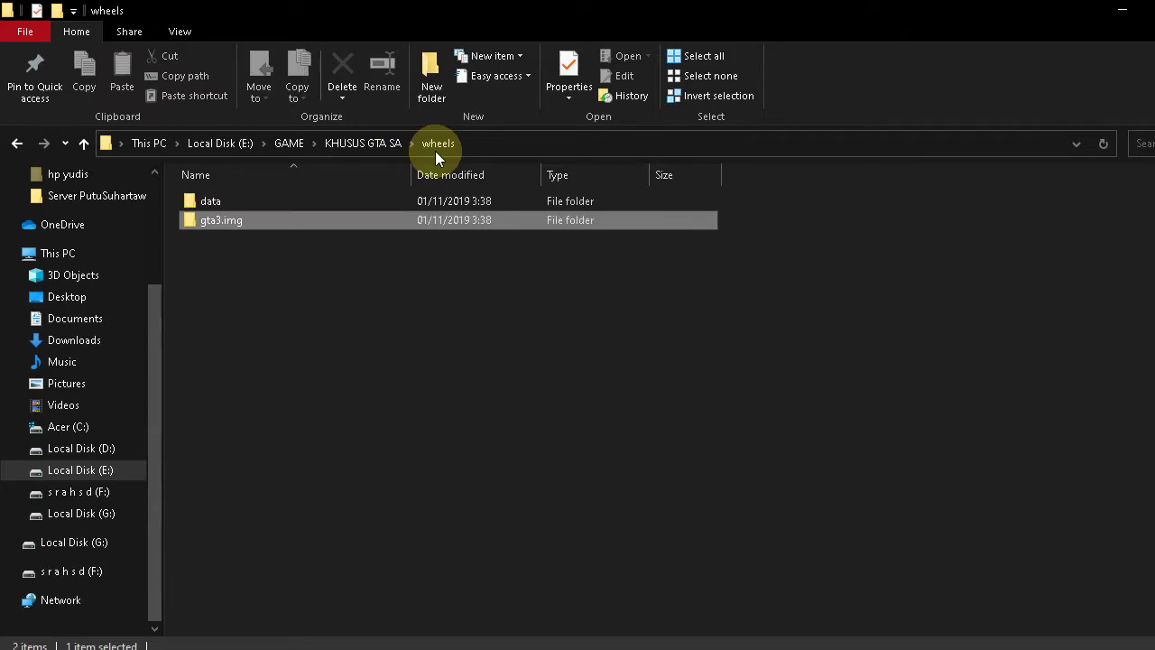
pyautogui.click(361, 147)
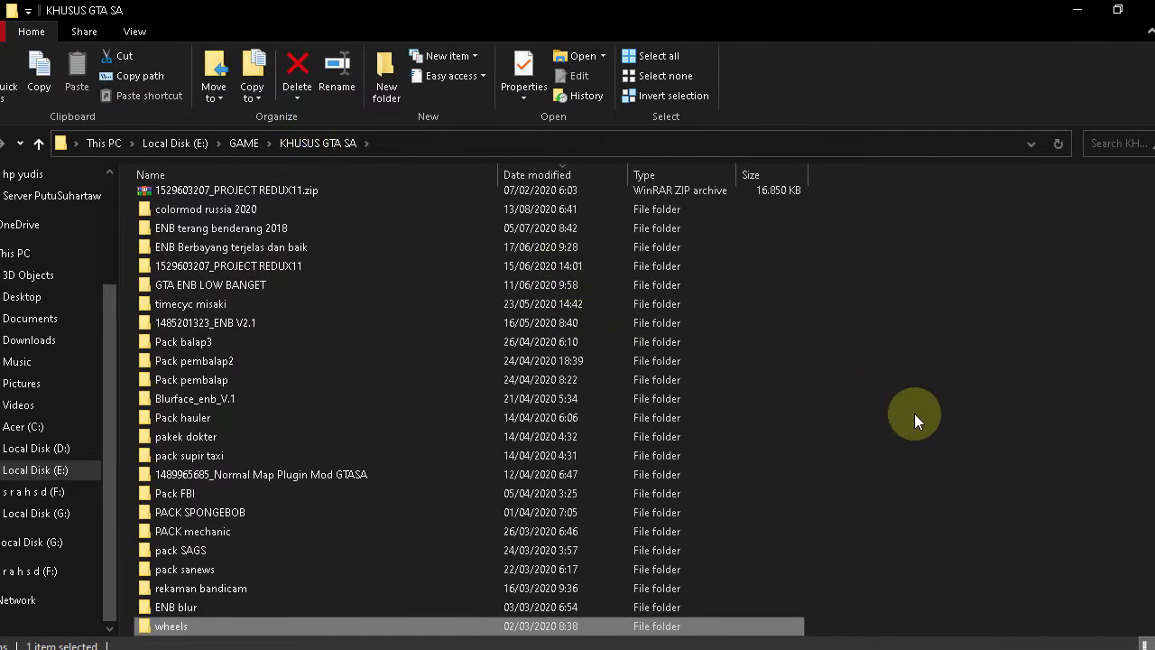
pyautogui.moveTo(133, 639)
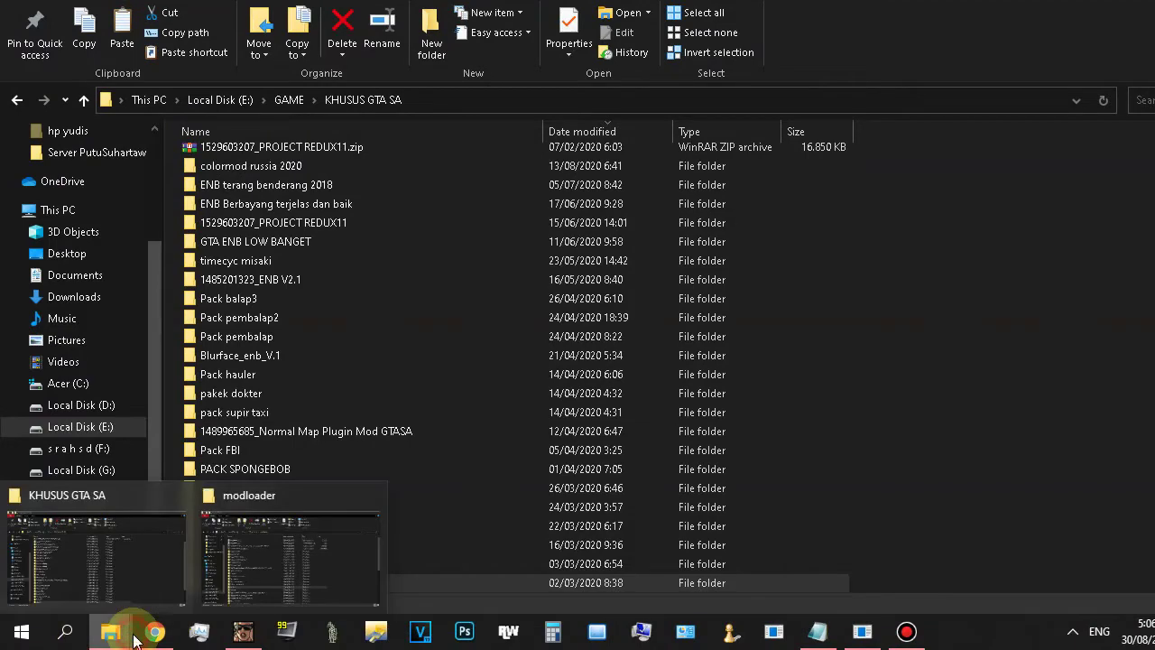
pyautogui.click(279, 542)
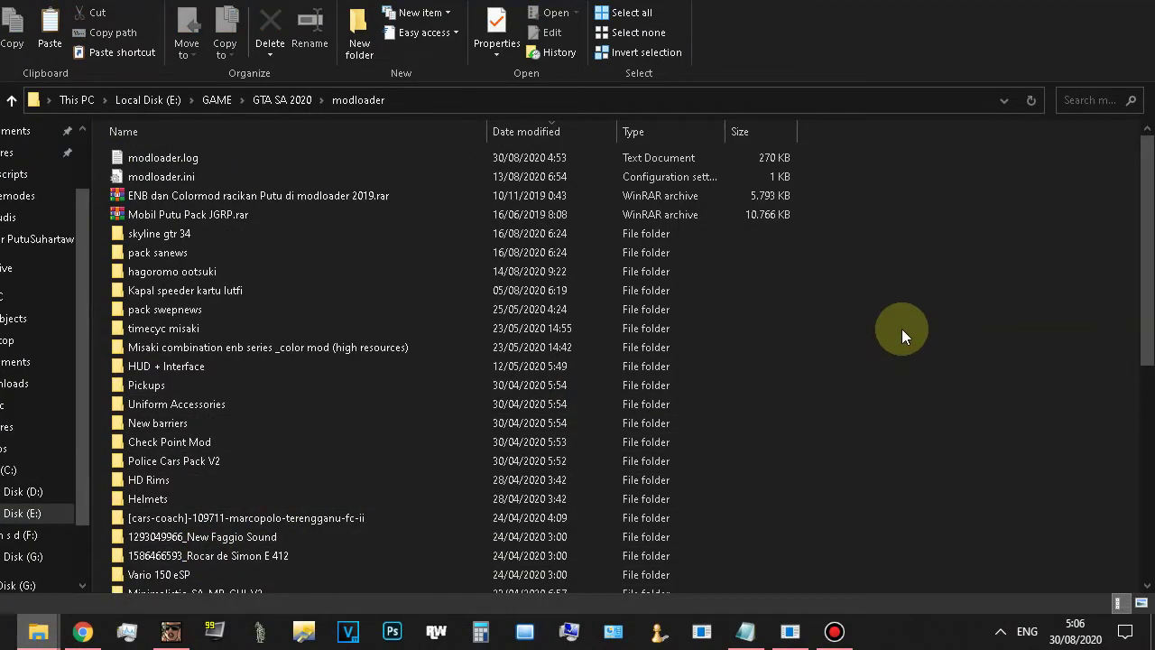
pyautogui.hotkey('ctrl', 'v')
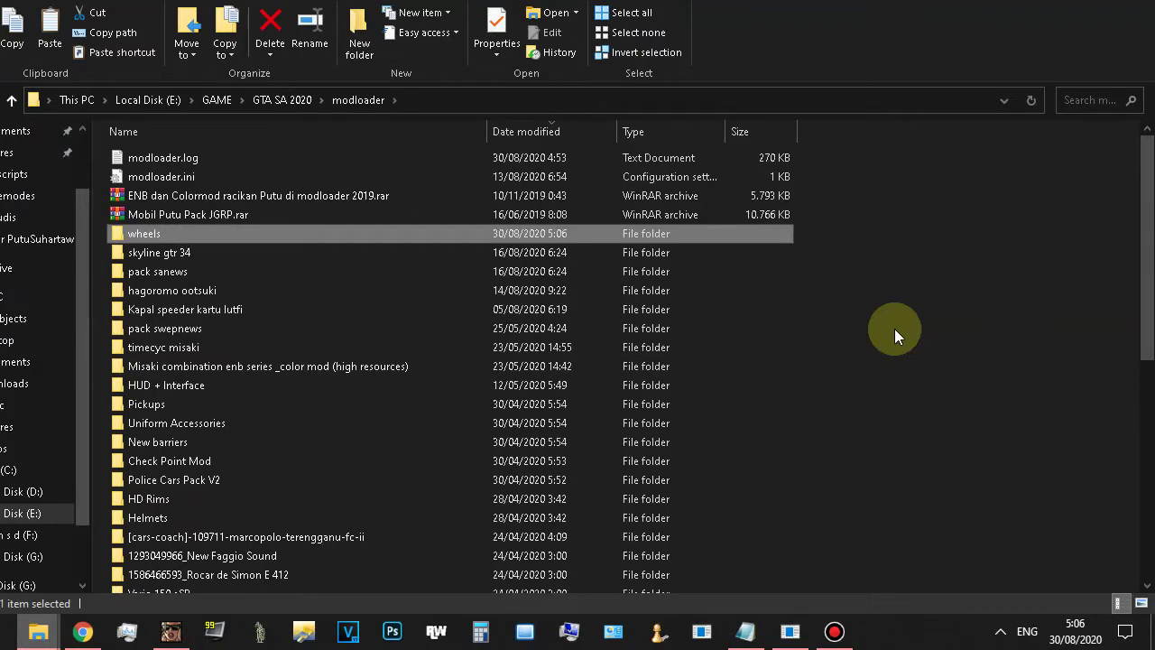
pyautogui.moveTo(38, 632)
pyautogui.click(44, 552)
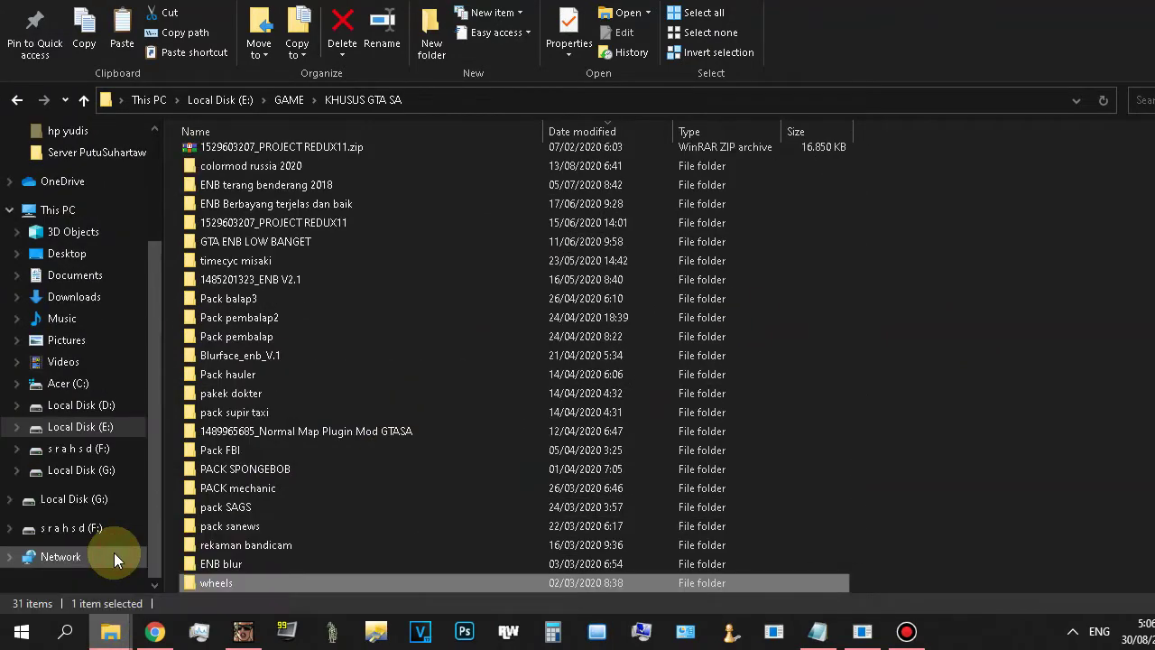
pyautogui.moveTo(110, 632)
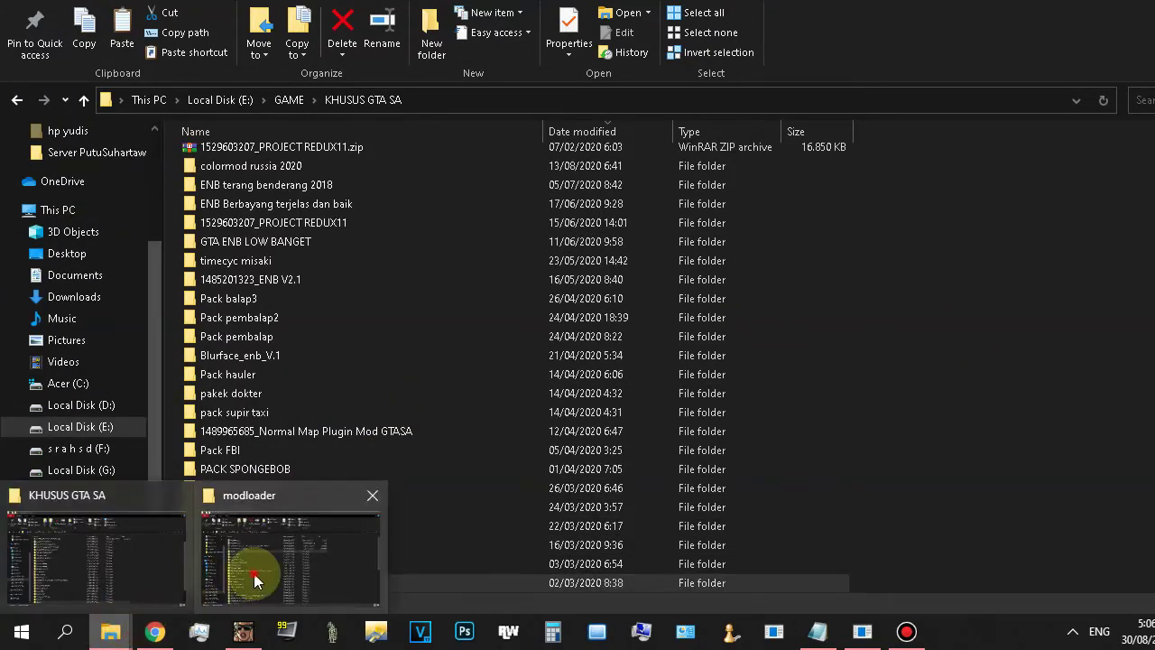
pyautogui.click(254, 581)
pyautogui.click(965, 312)
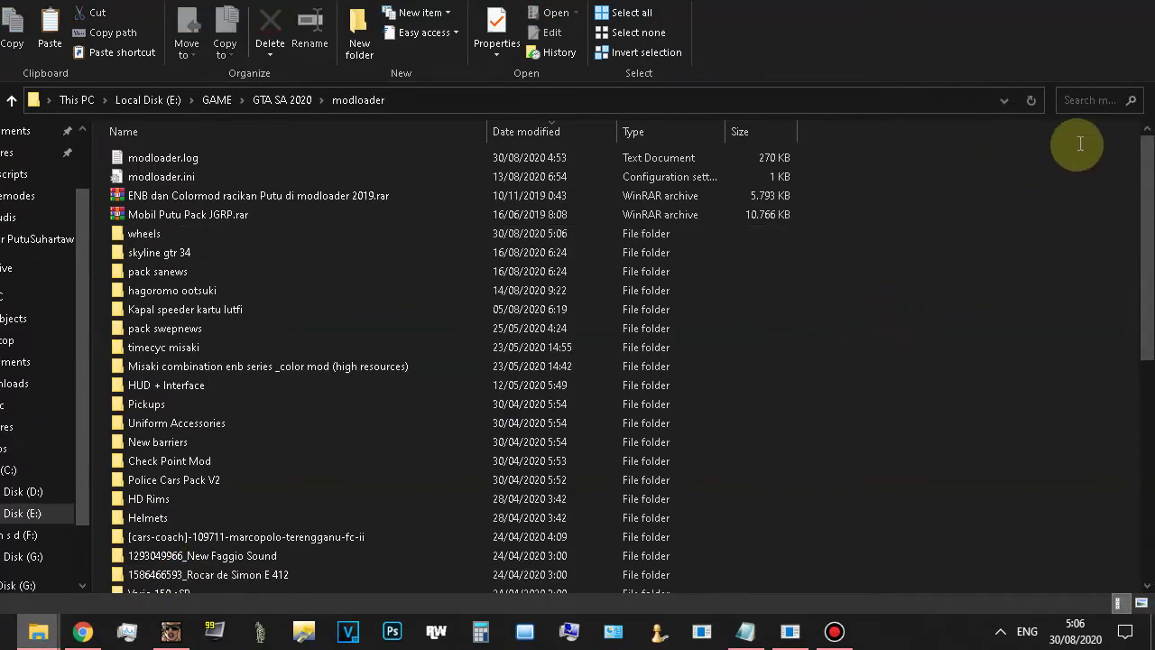
# Search the modloader folder for "wheel" and examine the names and folder paths of the matching files.
pyautogui.click(1084, 99)
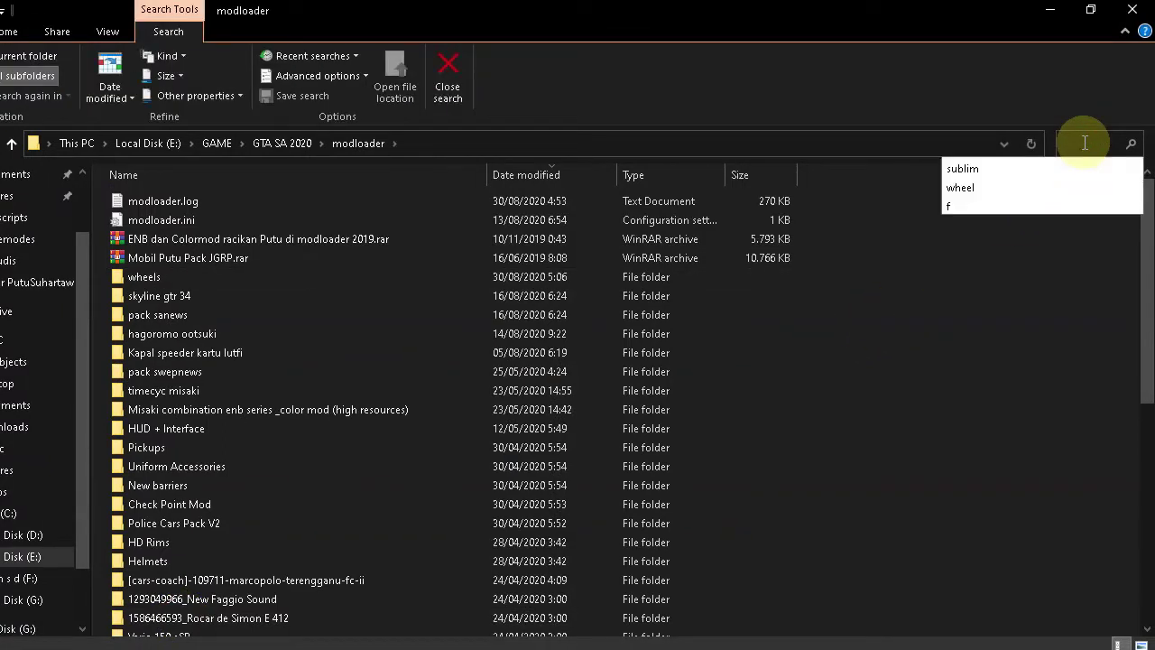
pyautogui.write('wh')
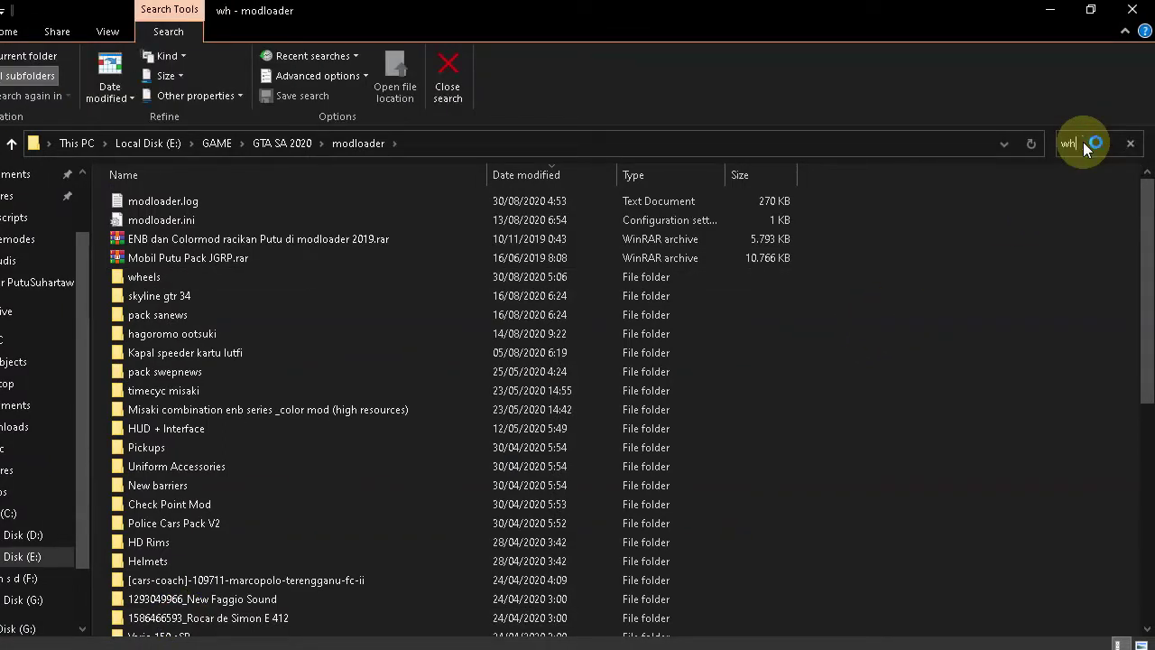
pyautogui.write('eel')
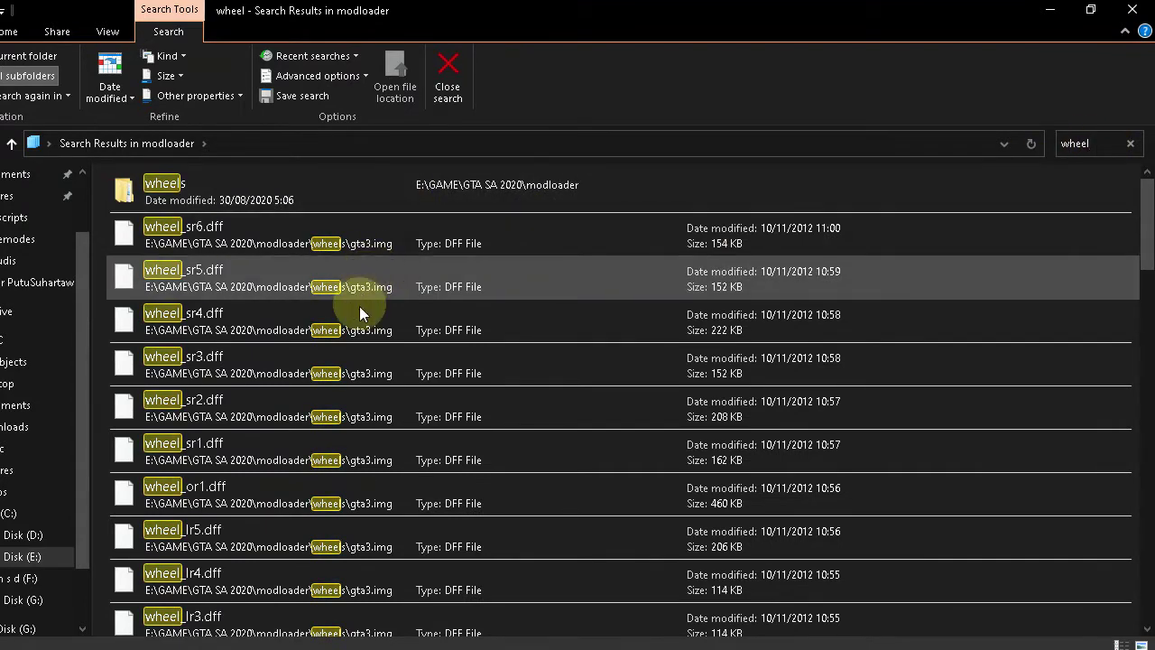
pyautogui.scroll(-3, 348, 271)
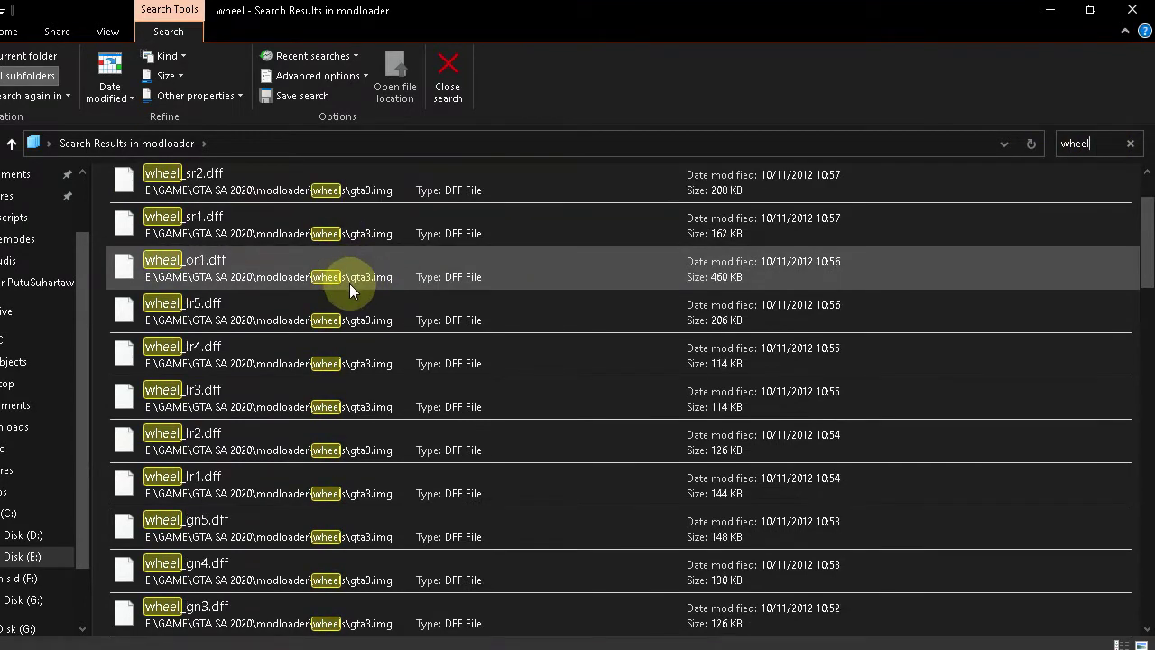
pyautogui.scroll(-5, 350, 283)
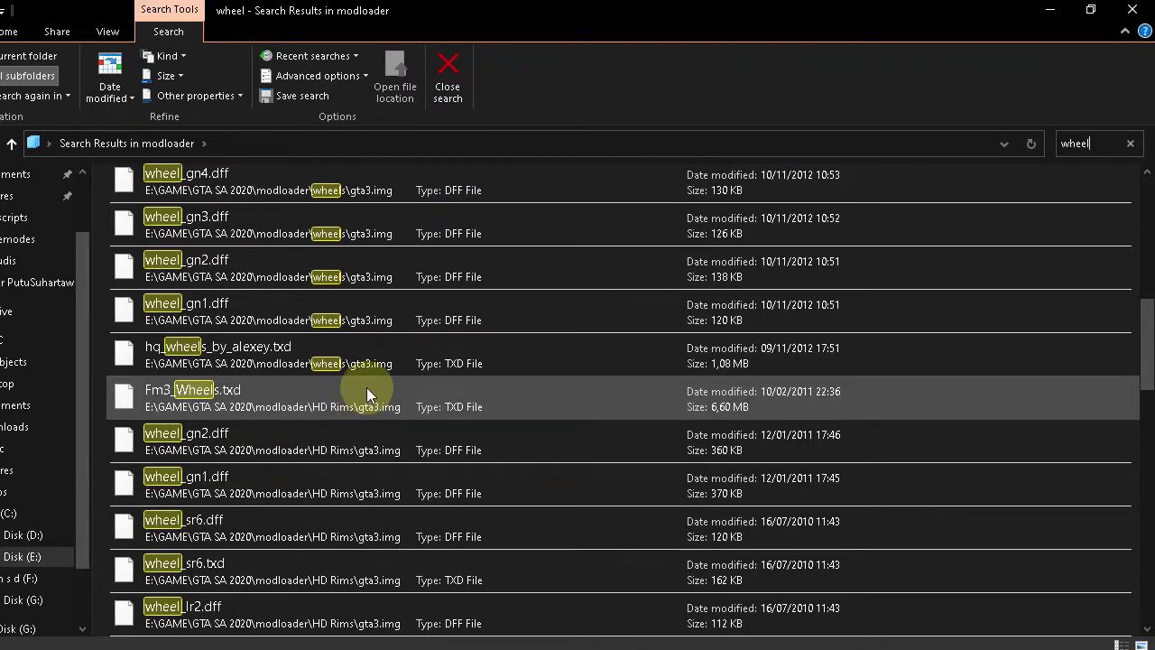
pyautogui.scroll(-2, 366, 387)
pyautogui.scroll(-3, 367, 387)
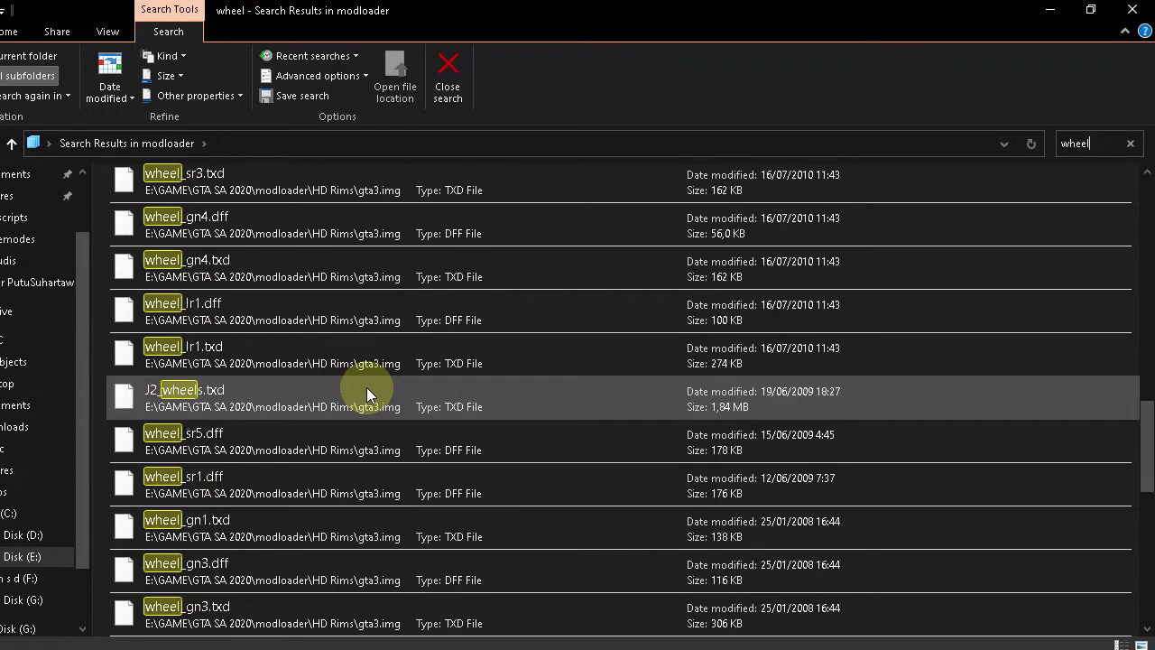
pyautogui.scroll(-4, 366, 387)
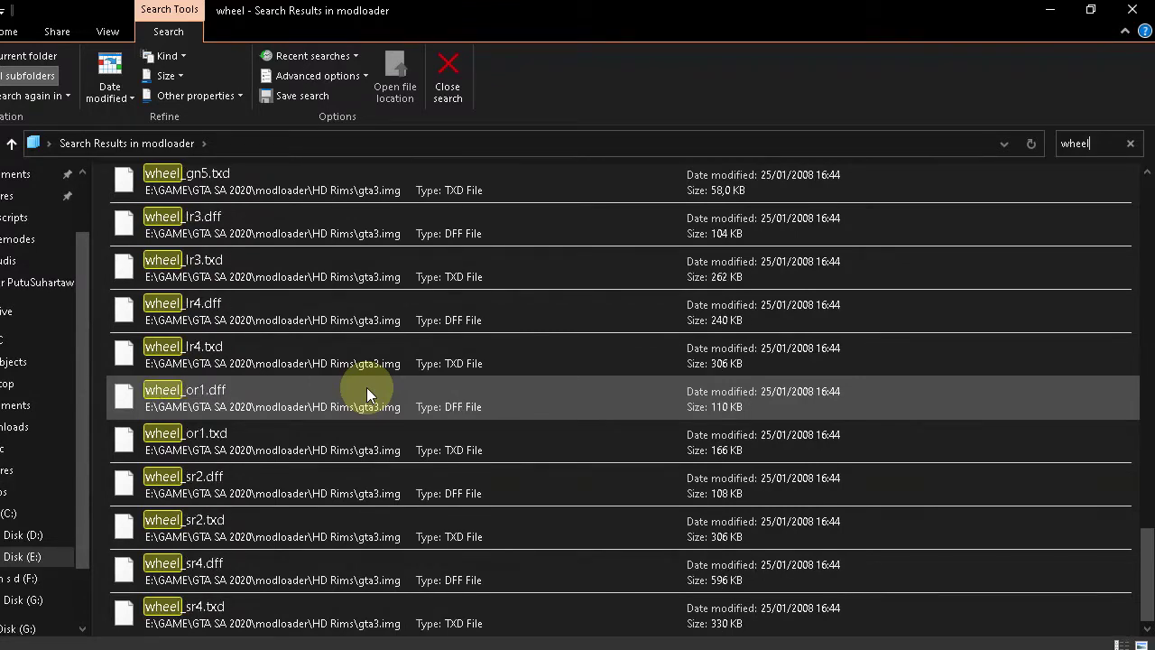
pyautogui.scroll(10, 366, 387)
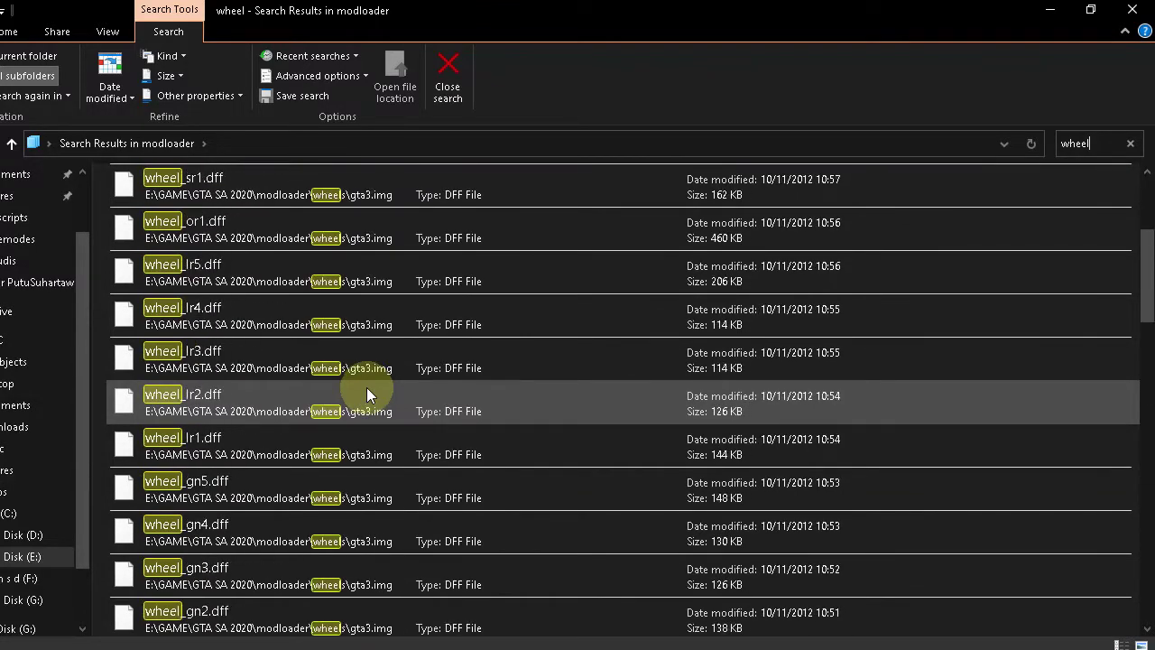
# Compare the wheel search results from the wheels and HD Rims gta3.img folders, and clear the search to list the modloader folder.
pyautogui.scroll(2, 367, 388)
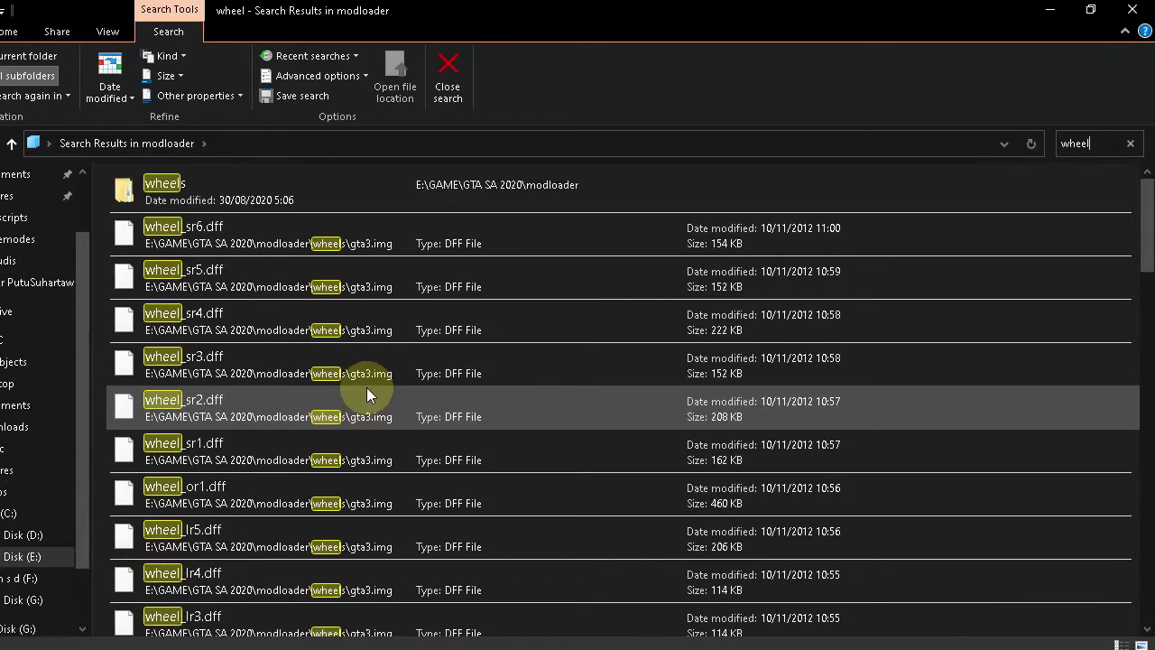
pyautogui.scroll(-5, 221, 298)
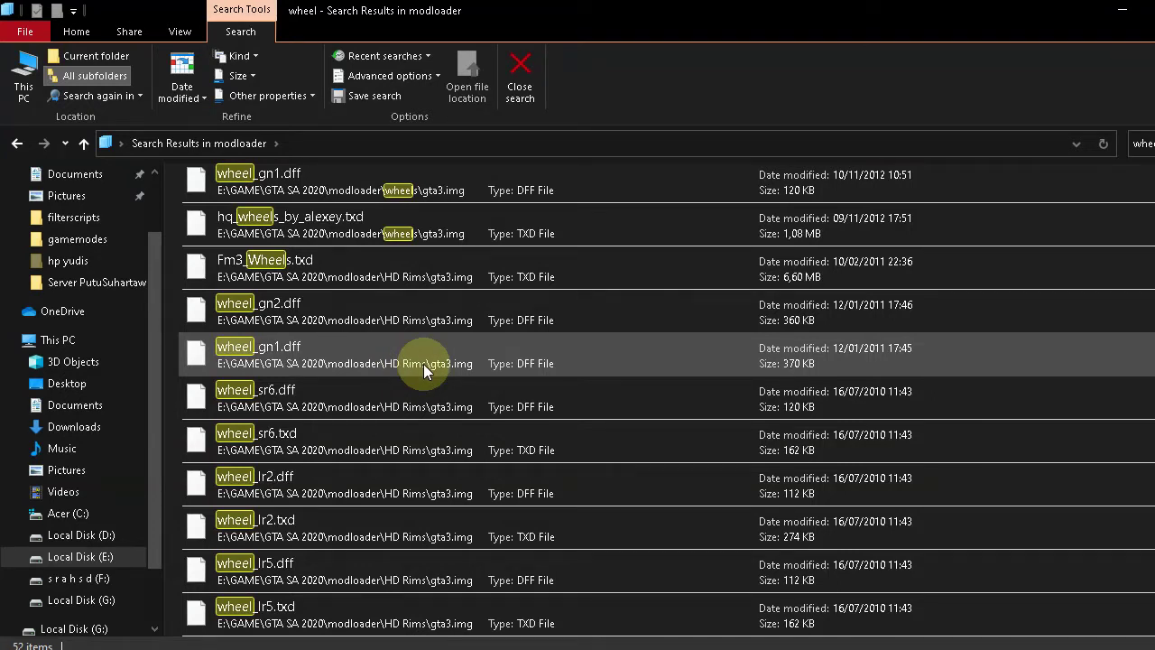
pyautogui.scroll(-8, 423, 364)
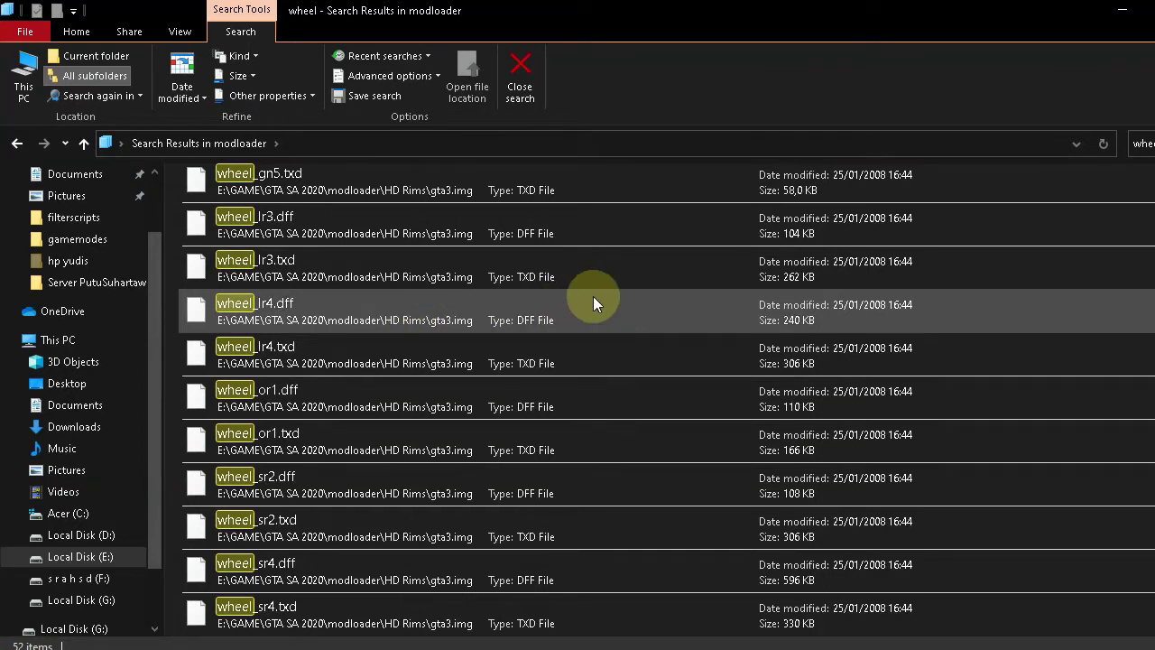
pyautogui.click(1093, 157)
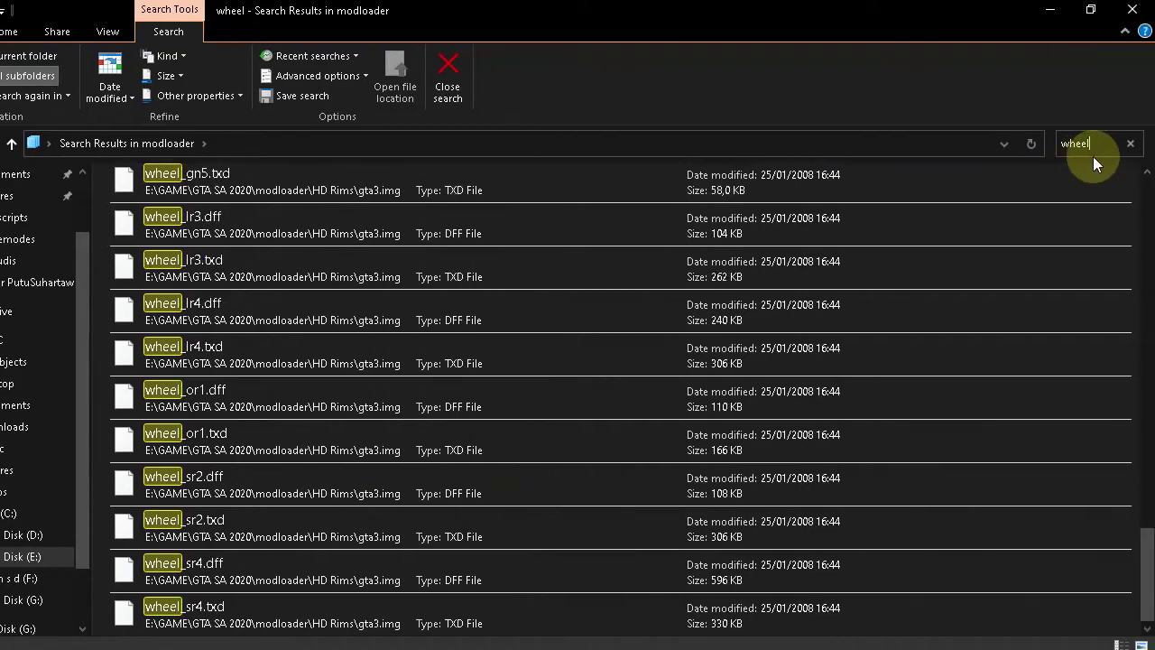
pyautogui.press('BackSpace')
pyautogui.press('BackSpace')
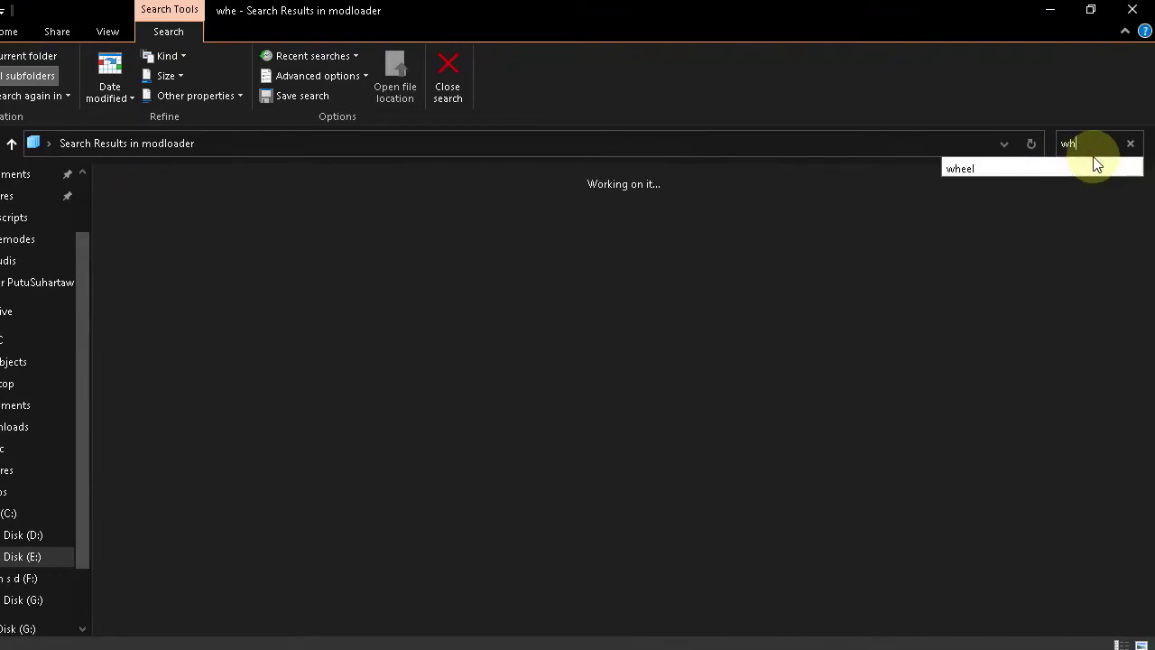
pyautogui.press('BackSpace')
pyautogui.press('BackSpace')
pyautogui.press('BackSpace')
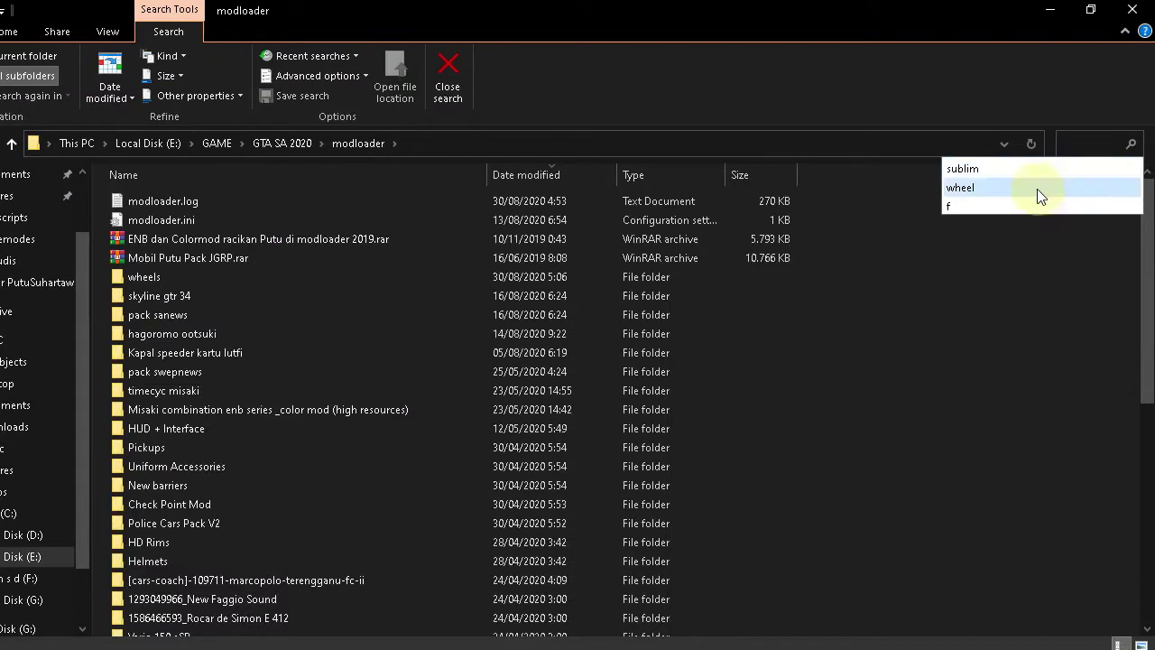
pyautogui.click(175, 284)
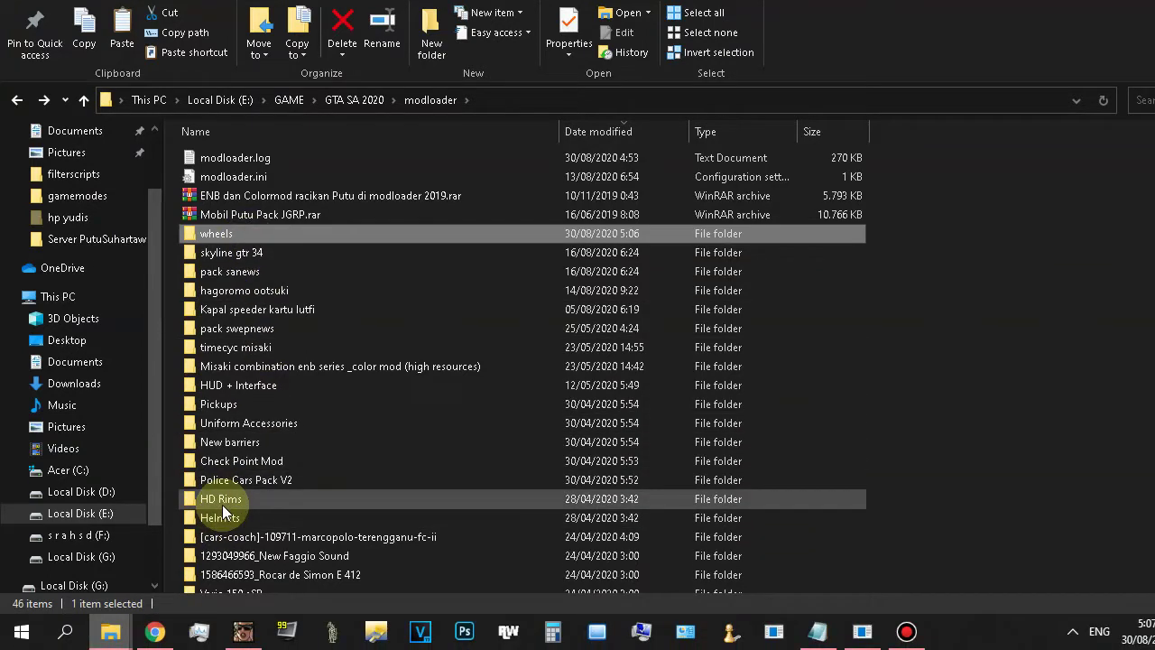
pyautogui.moveTo(222, 504)
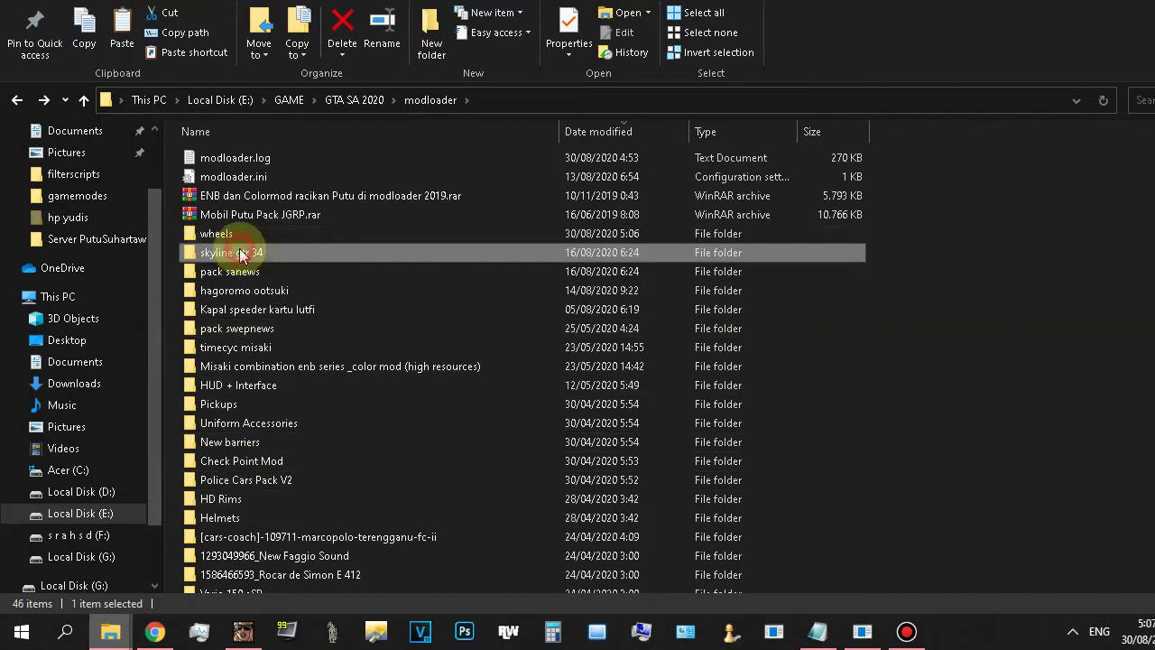
pyautogui.click(237, 251)
pyautogui.click(262, 509)
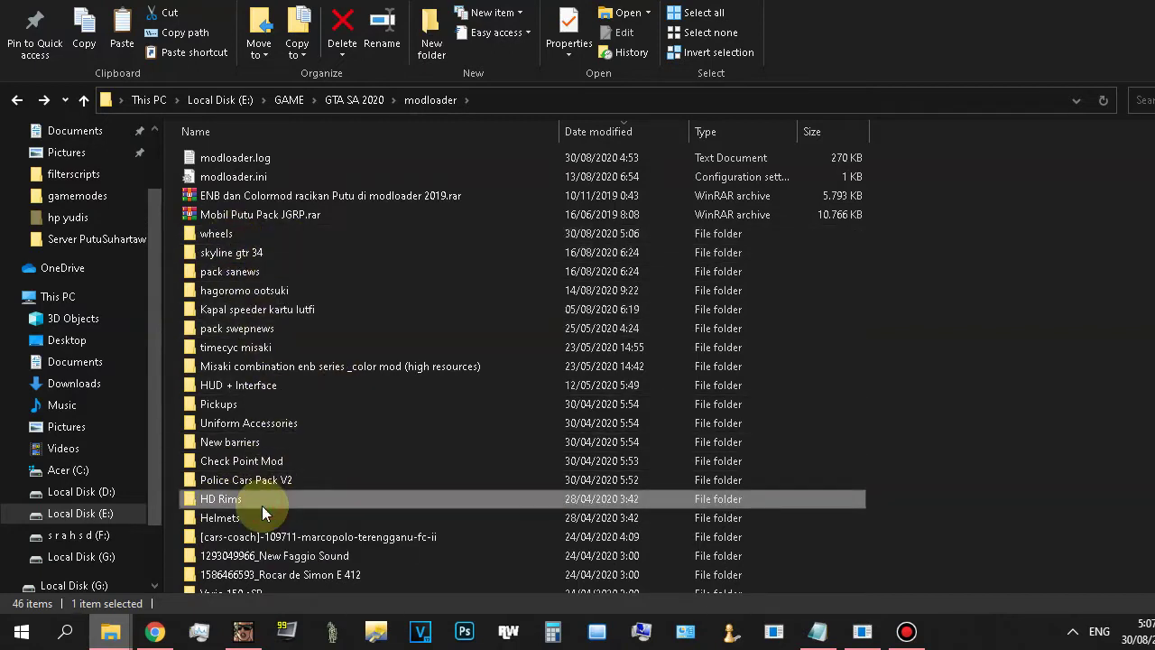
pyautogui.click(984, 270)
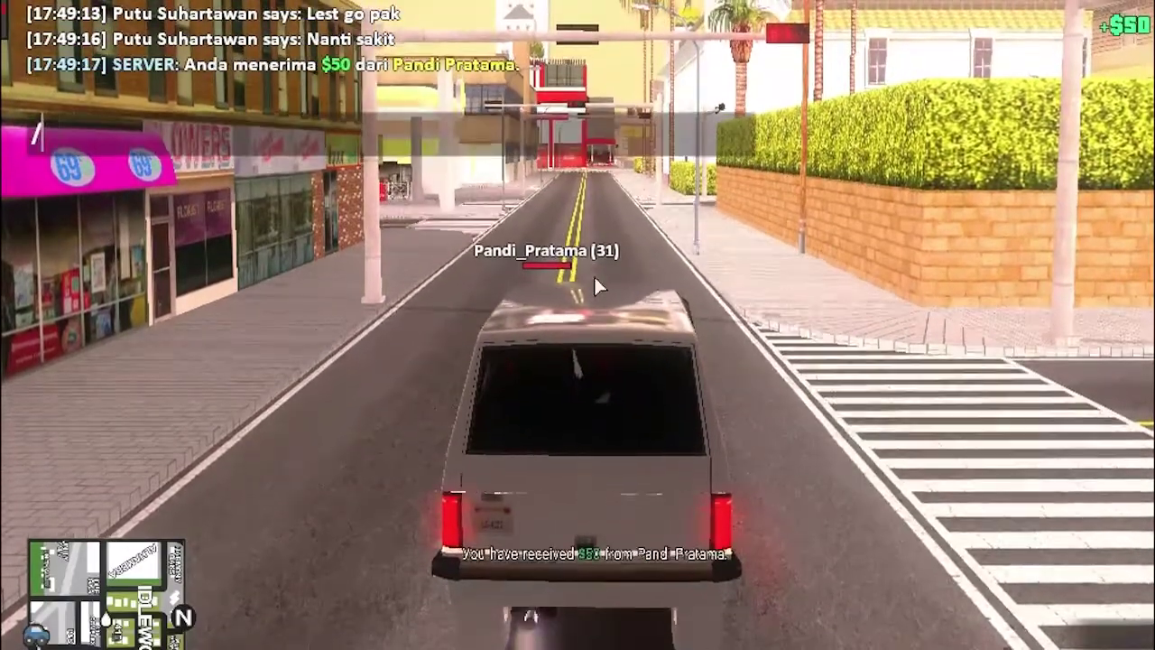
pyautogui.write('me nerima uang dengan terharu')
pyautogui.press('Return')
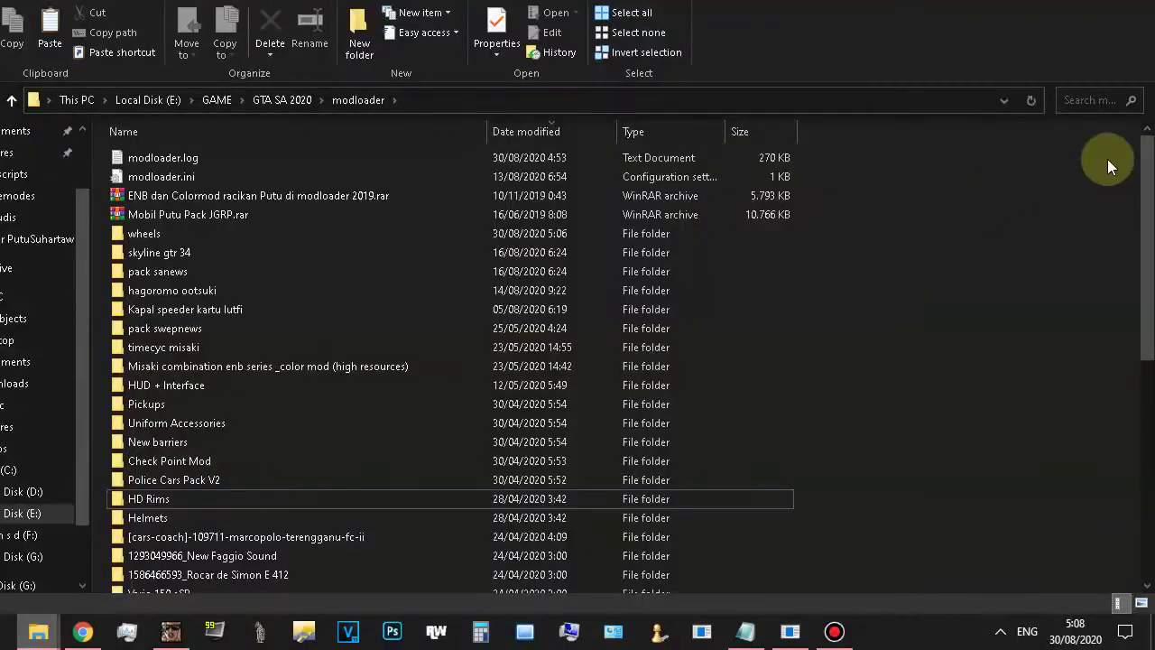
# Search the modloader folder for "wheel" again and check which file names occur in both the wheels and HD Rims folders.
pyautogui.click(1082, 101)
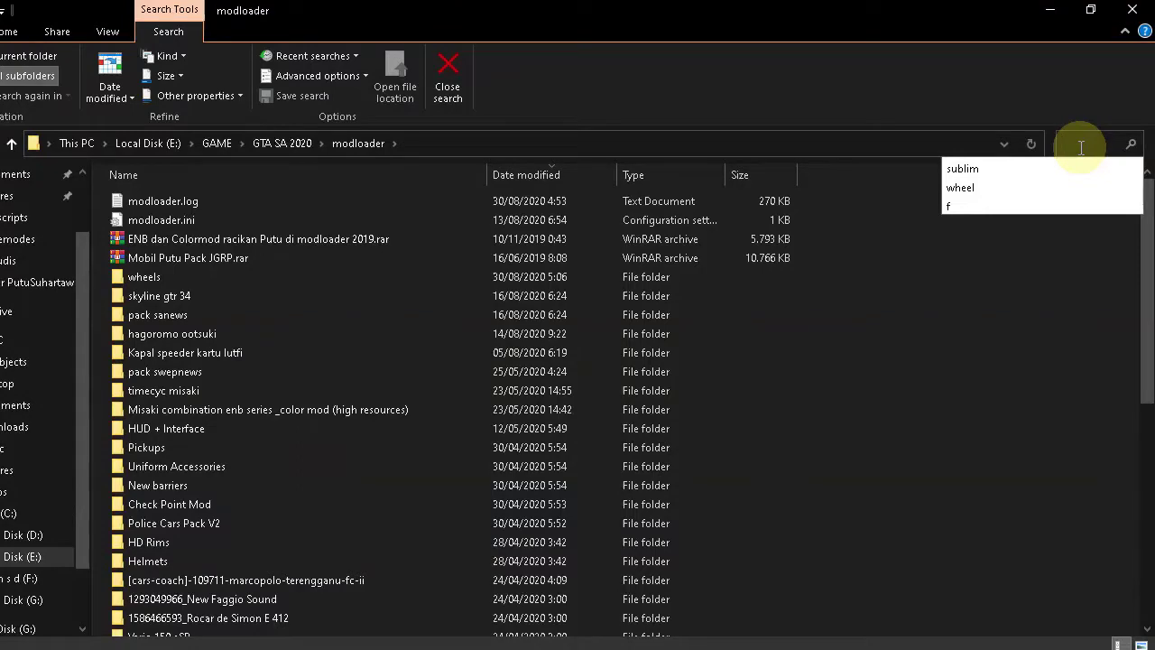
pyautogui.click(1027, 188)
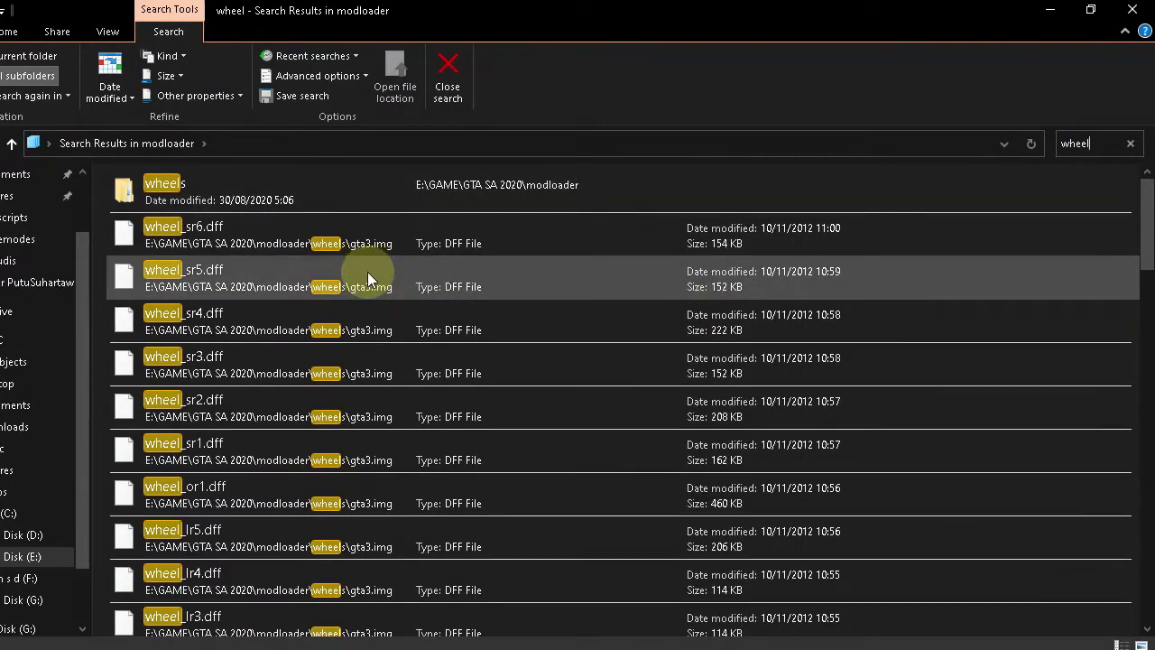
pyautogui.scroll(-15, 376, 343)
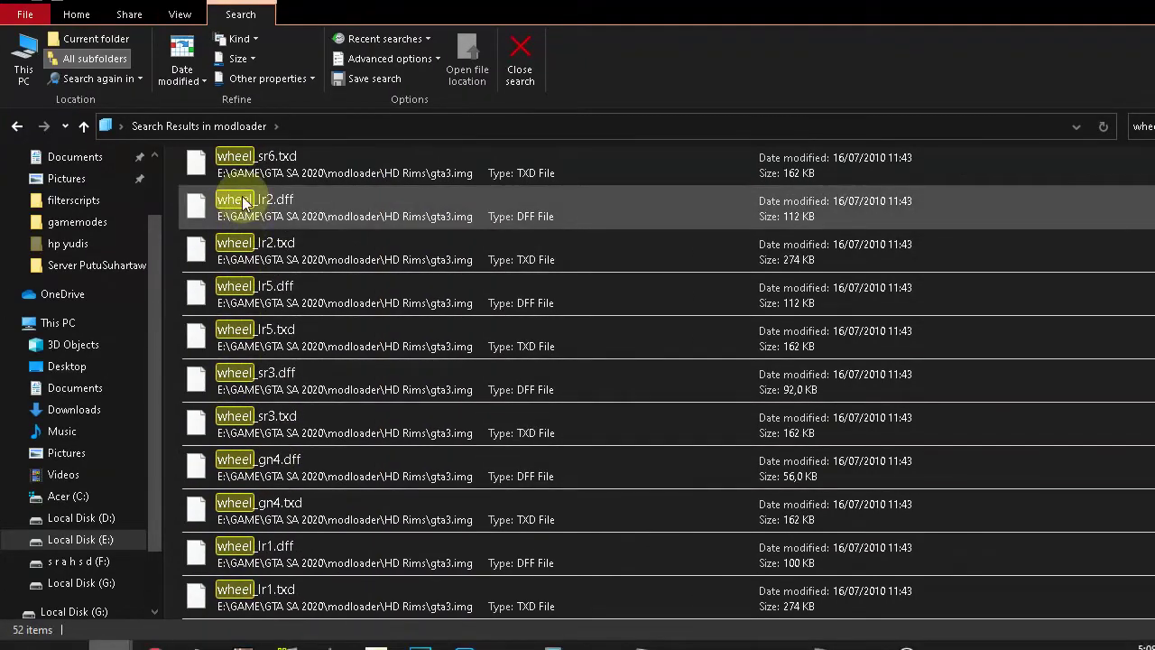
pyautogui.scroll(-6, 260, 475)
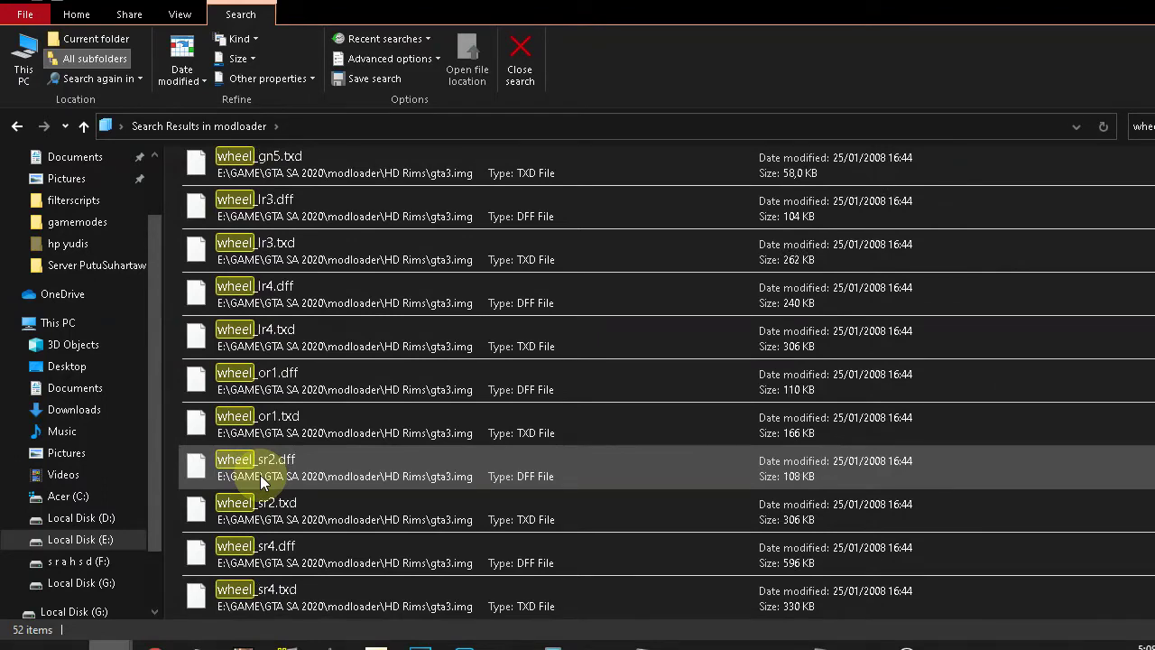
pyautogui.scroll(6, 375, 276)
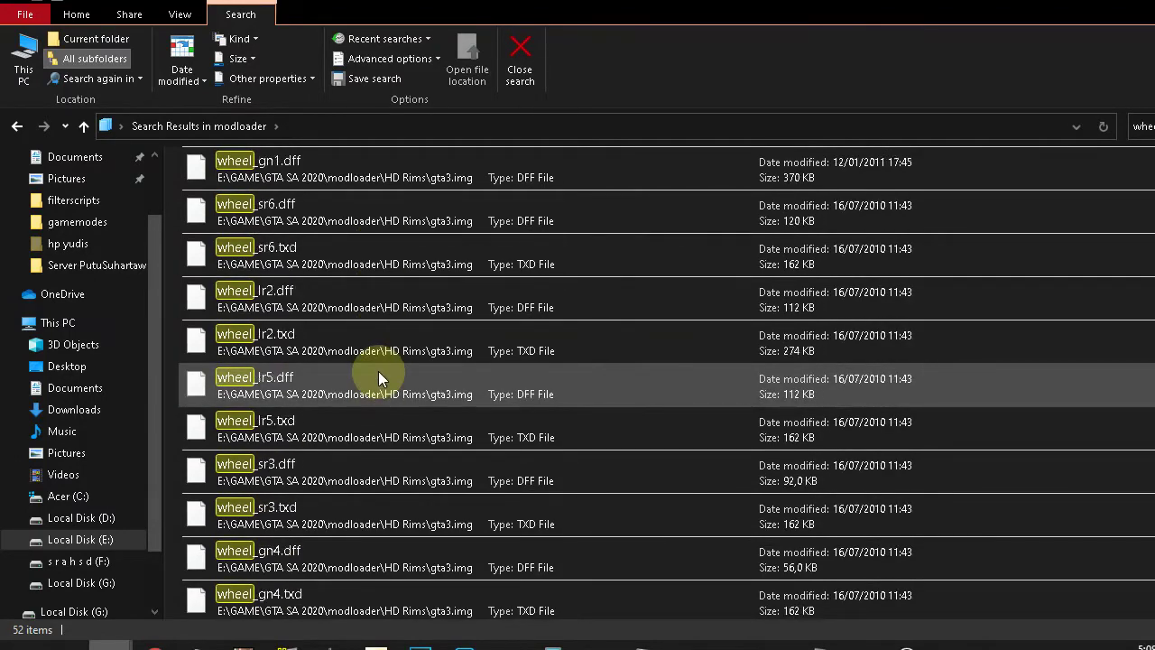
pyautogui.scroll(3, 378, 375)
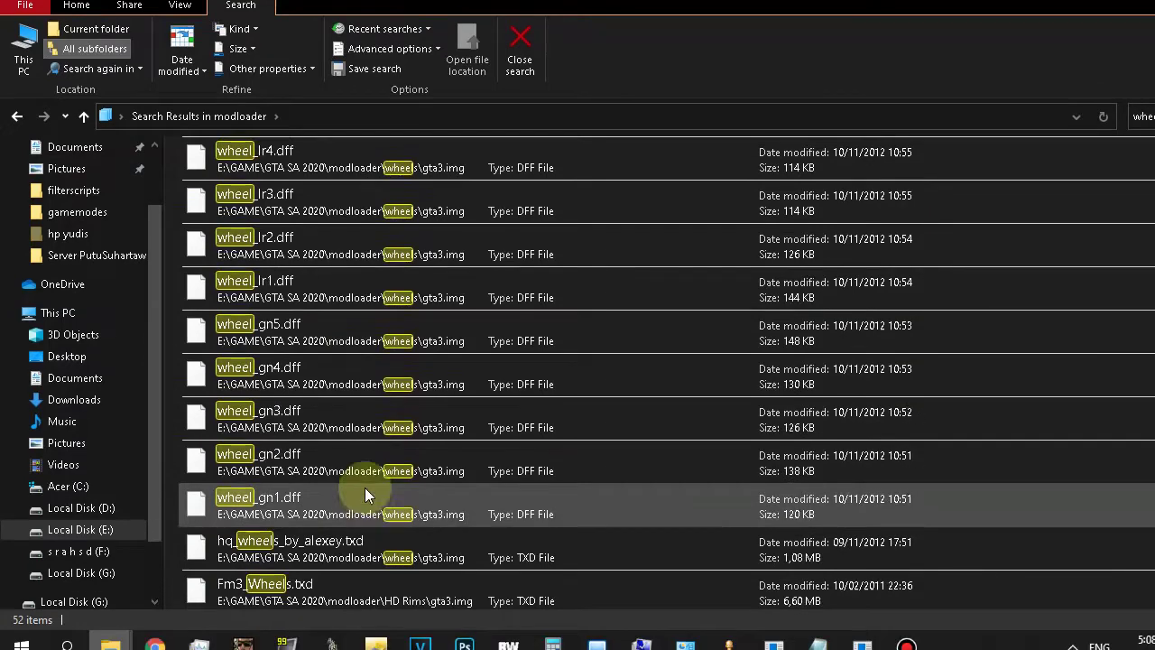
pyautogui.scroll(-3, 366, 494)
pyautogui.scroll(1, 357, 415)
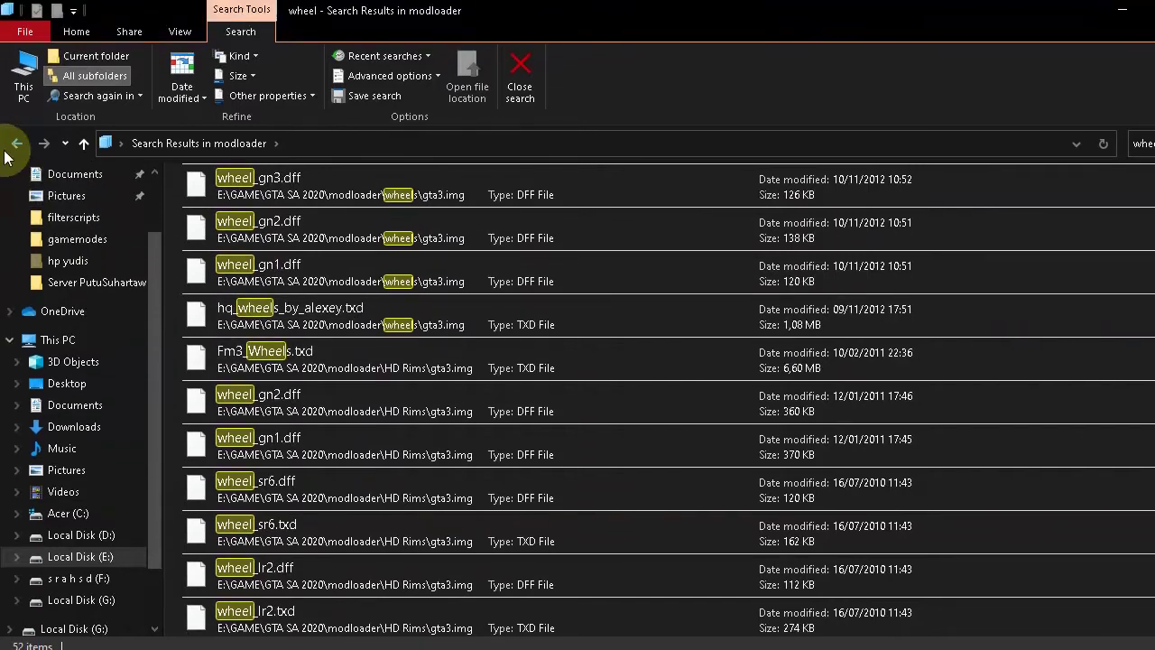
# Return from the search results and delete the wheels folder from modloader.
pyautogui.click(16, 145)
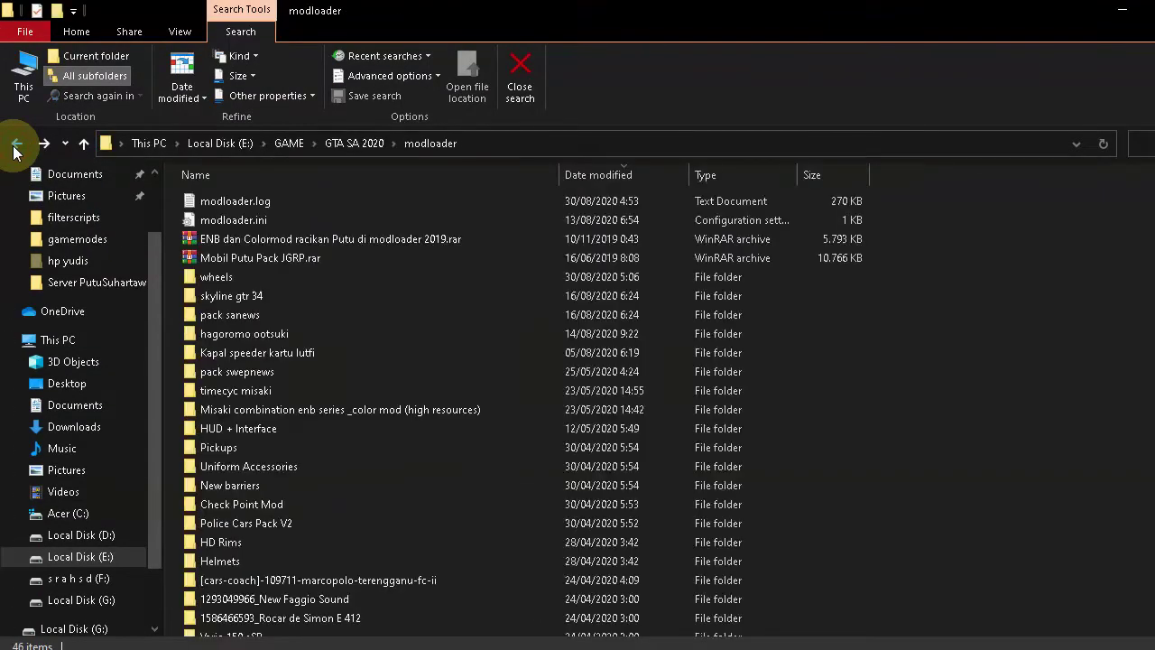
pyautogui.click(224, 276)
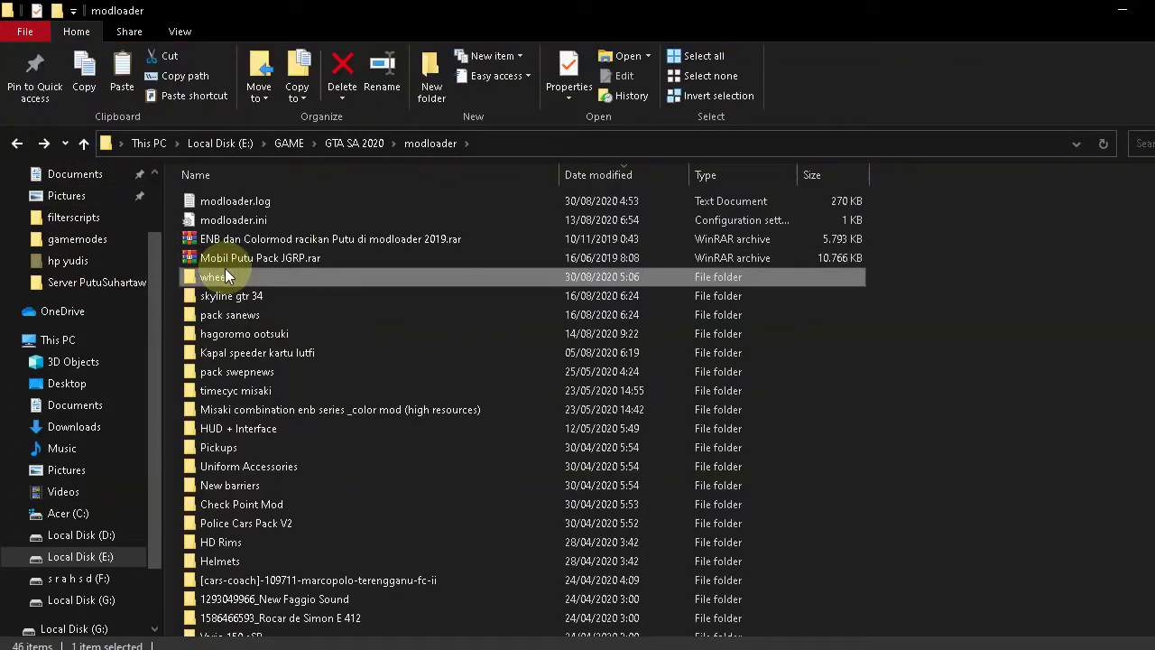
pyautogui.press('Delete')
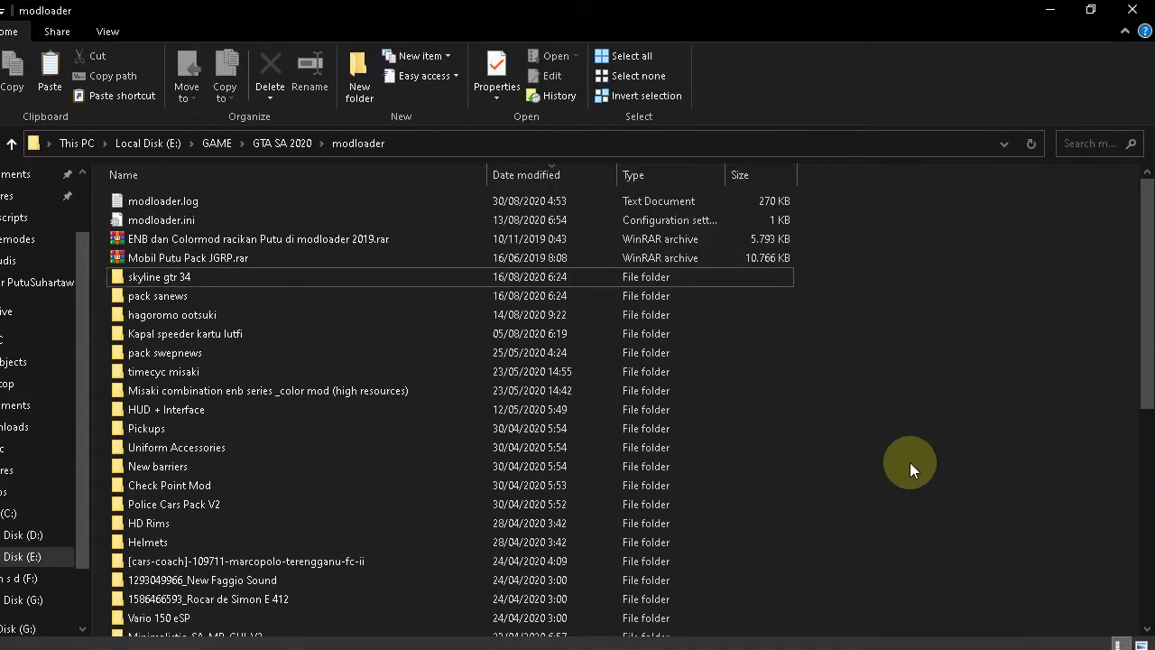
pyautogui.scroll(-2, 910, 462)
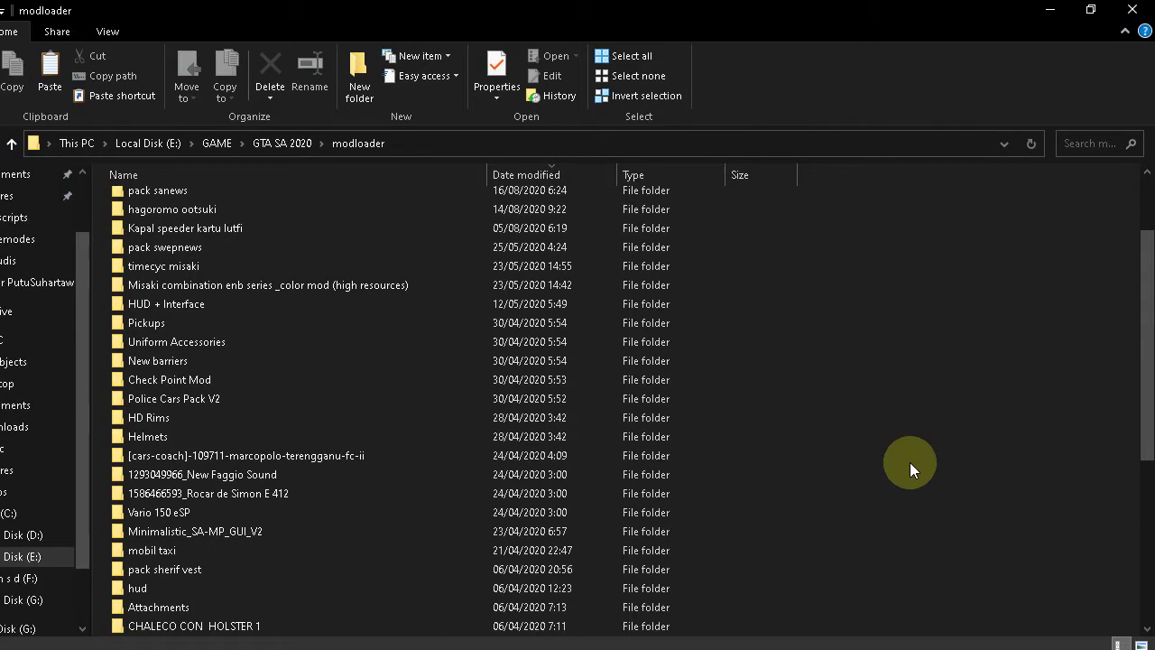
pyautogui.scroll(2, 877, 439)
pyautogui.click(876, 439)
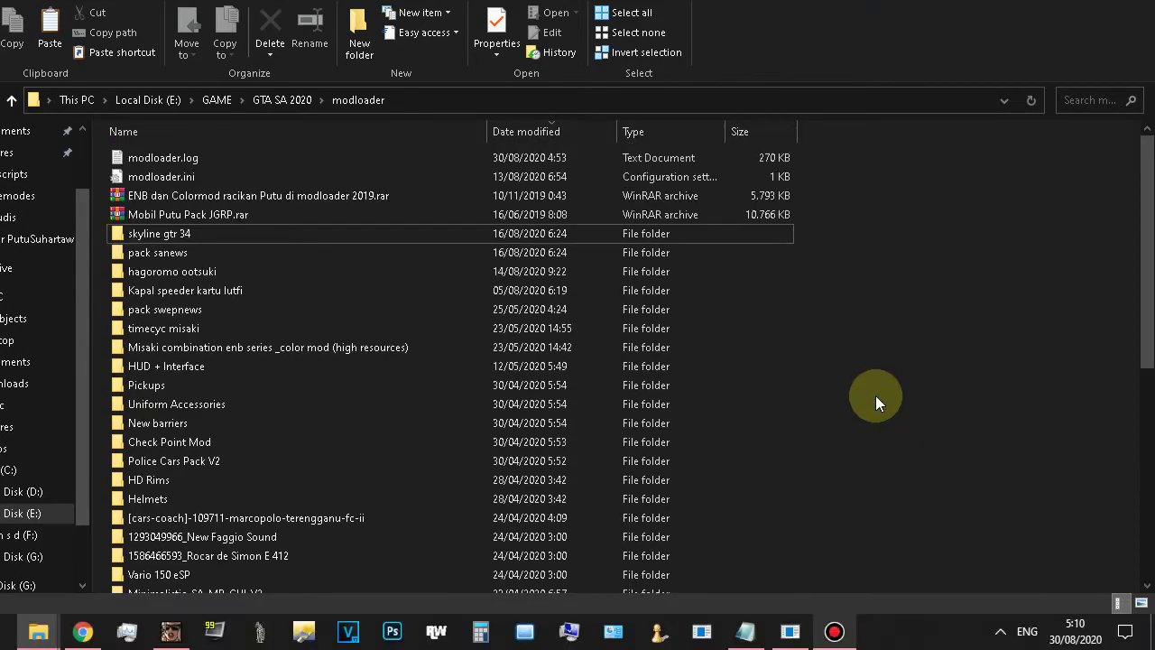
# Review the wheel files in the gta3.img folder inside HD Rims and return to the modloader folder.
pyautogui.click(217, 485)
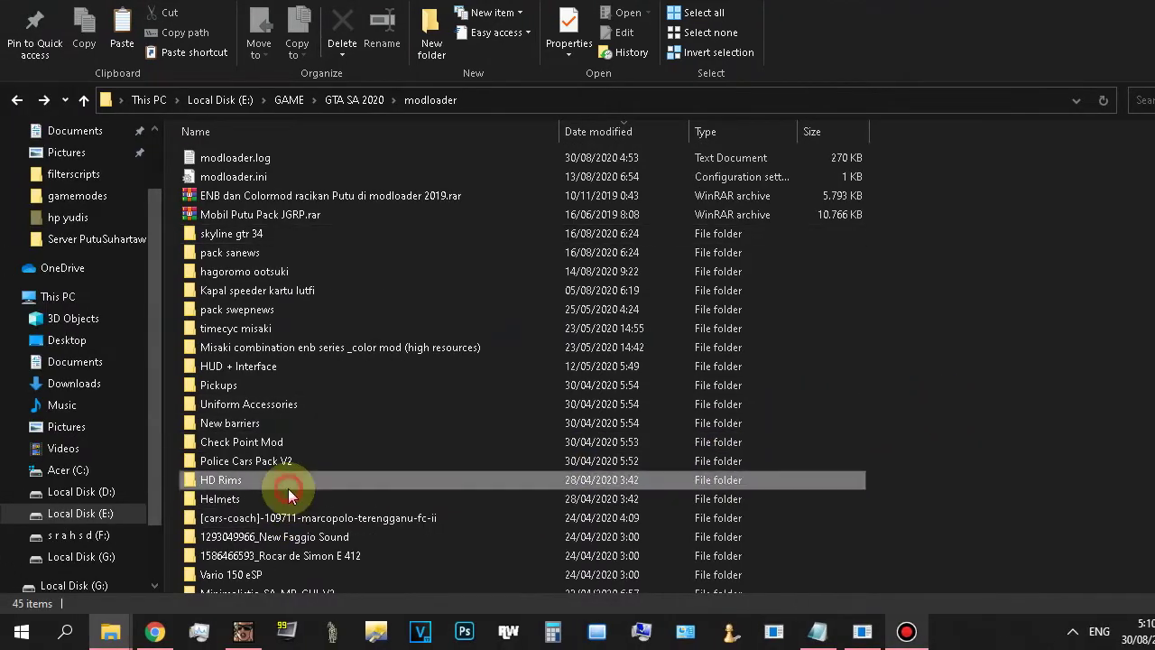
pyautogui.doubleClick(288, 490)
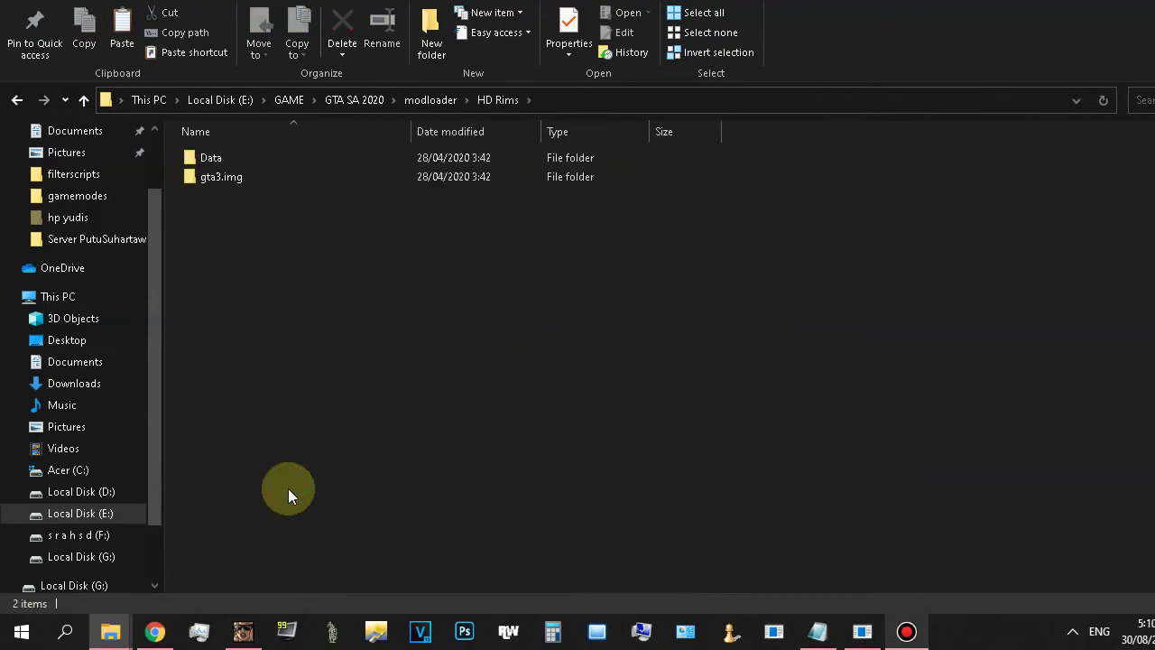
pyautogui.doubleClick(253, 178)
pyautogui.scroll(-5, 267, 289)
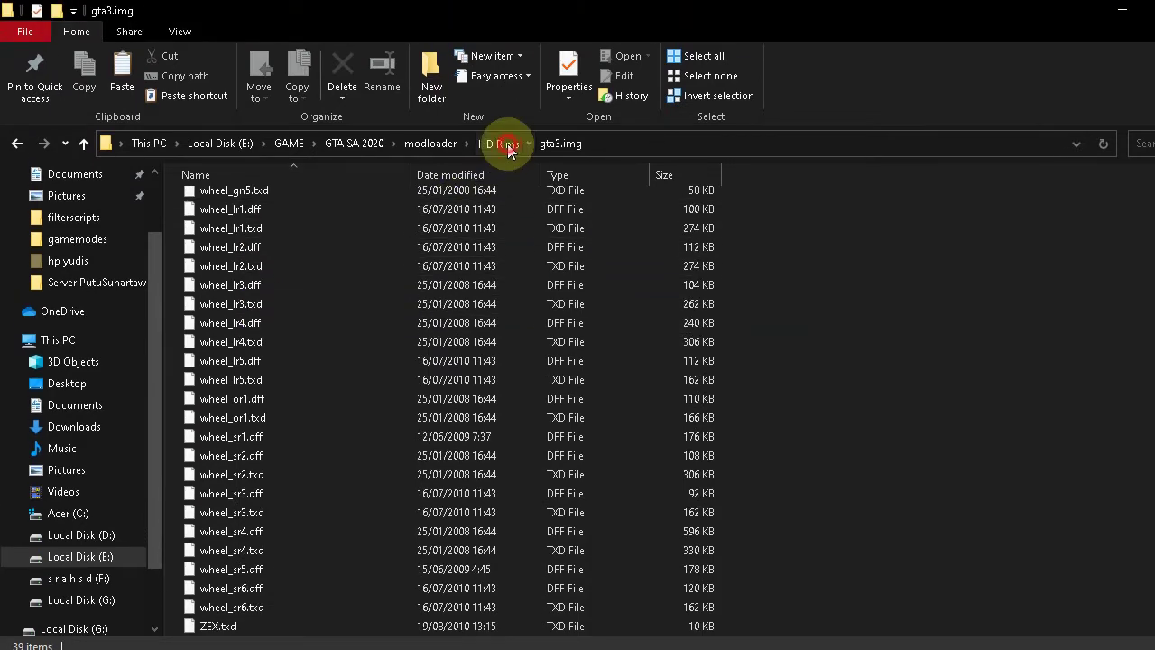
pyautogui.click(506, 146)
pyautogui.click(418, 145)
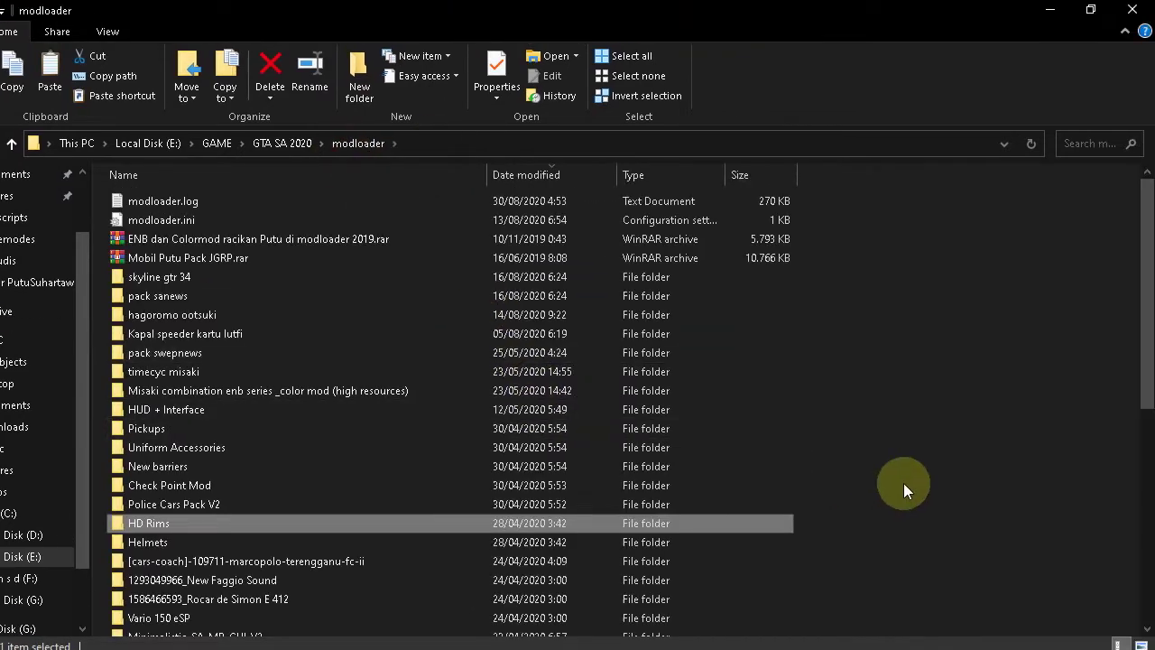
pyautogui.click(948, 468)
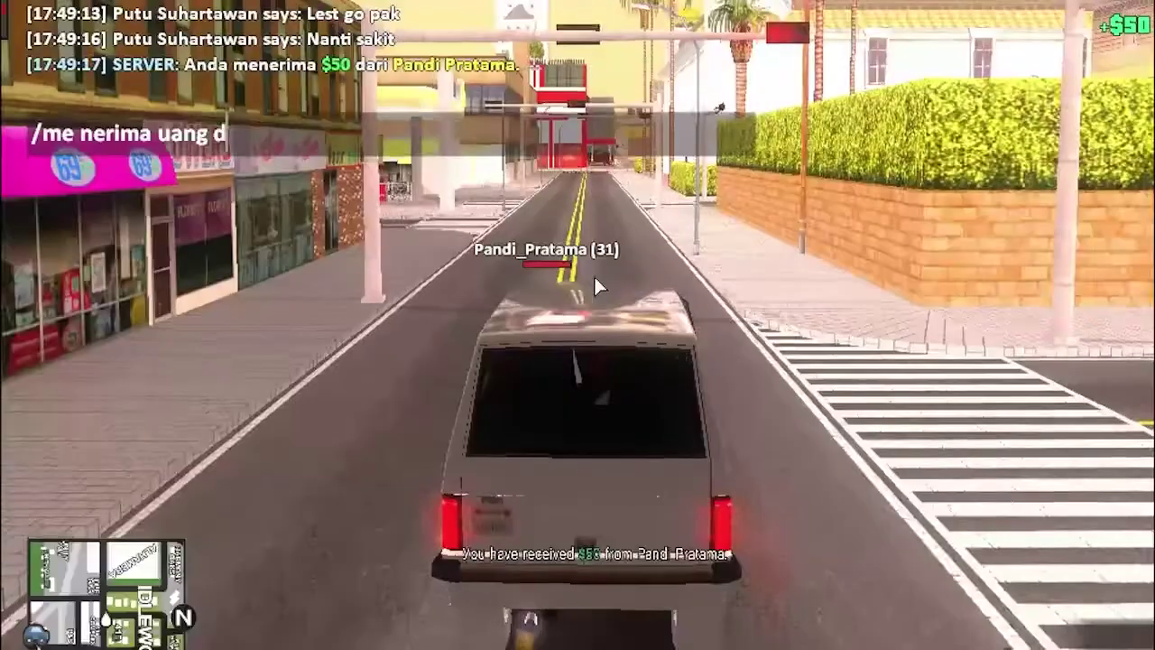
pyautogui.write('engan terharu')
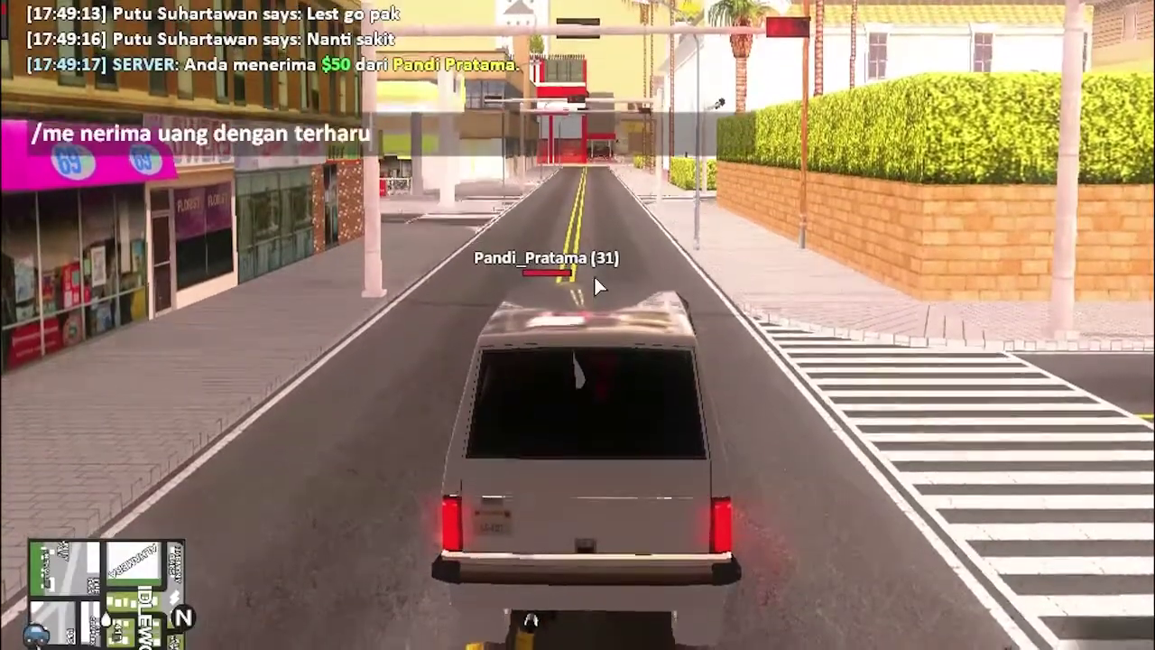
pyautogui.press('Return')
pyautogui.write('tawan says: Makasi pak')
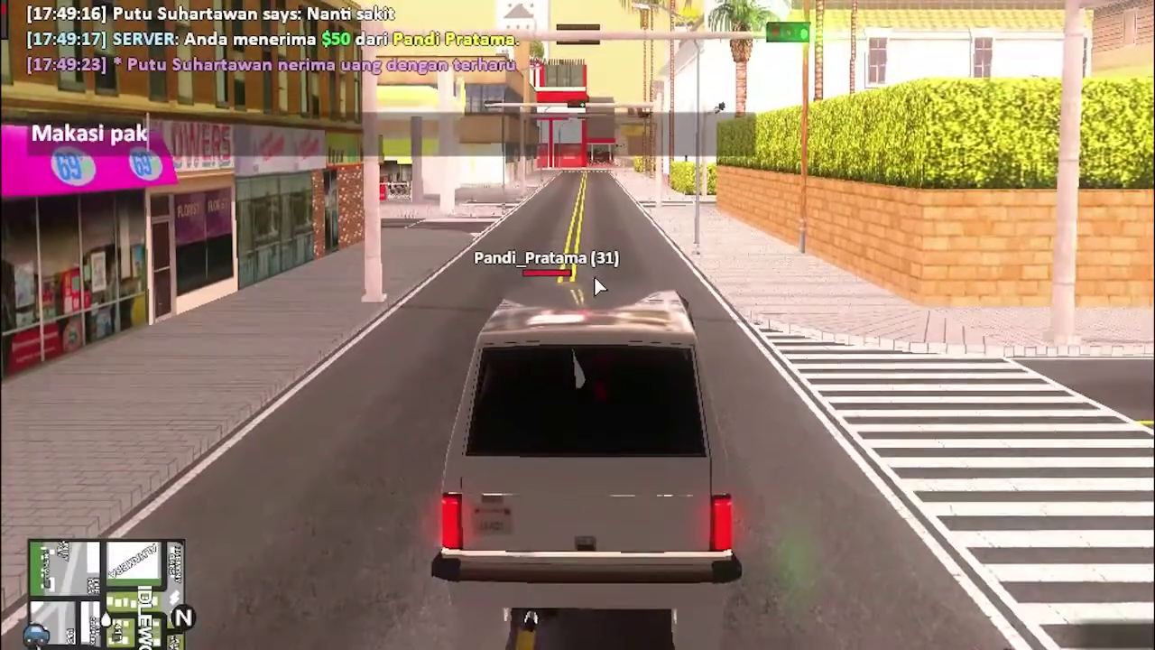
pyautogui.write(' tau aja saya mis')
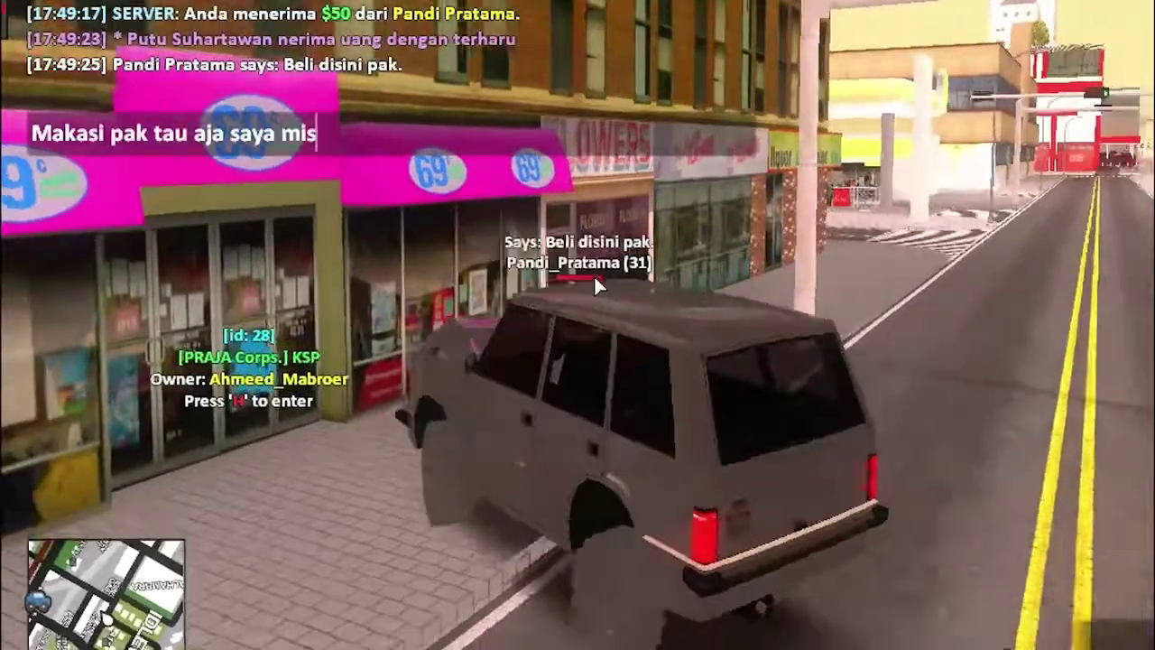
pyautogui.write('kin')
pyautogui.press('Return')
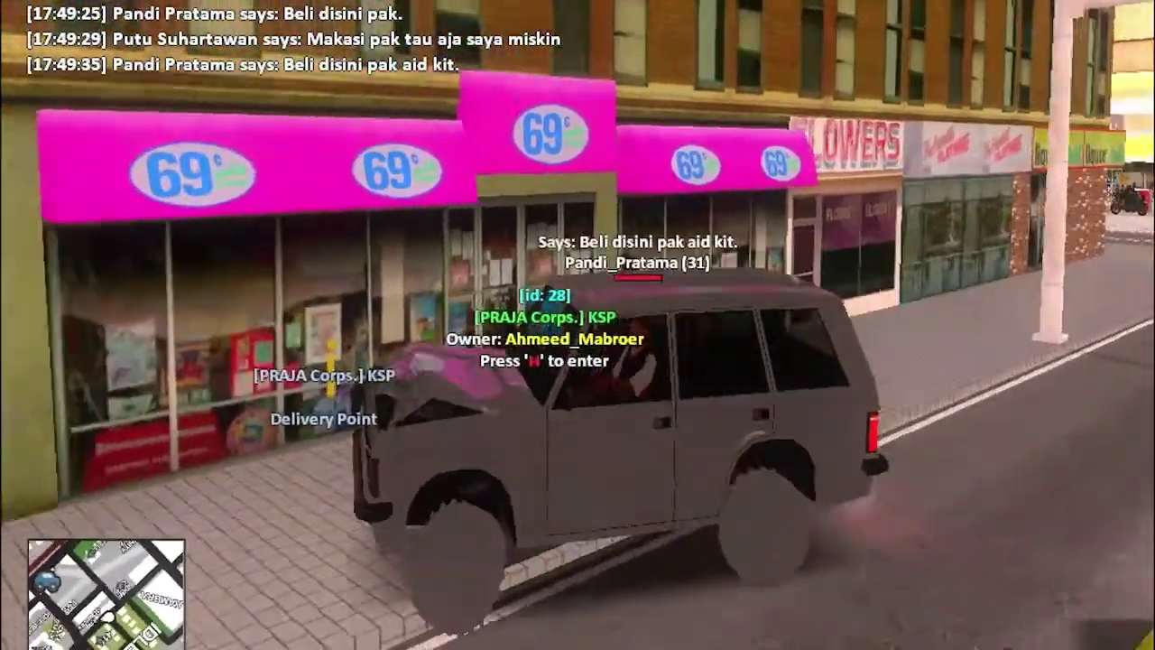
pyautogui.write('t')
pyautogui.write('/pm')
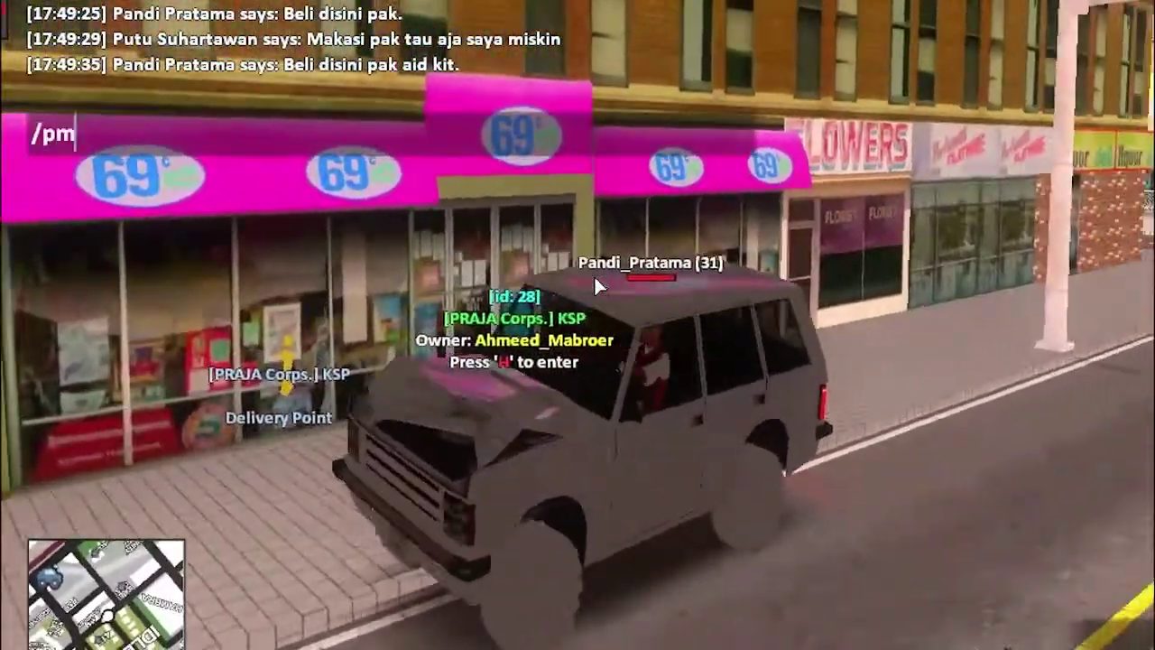
pyautogui.write(' 31 food kan nam')
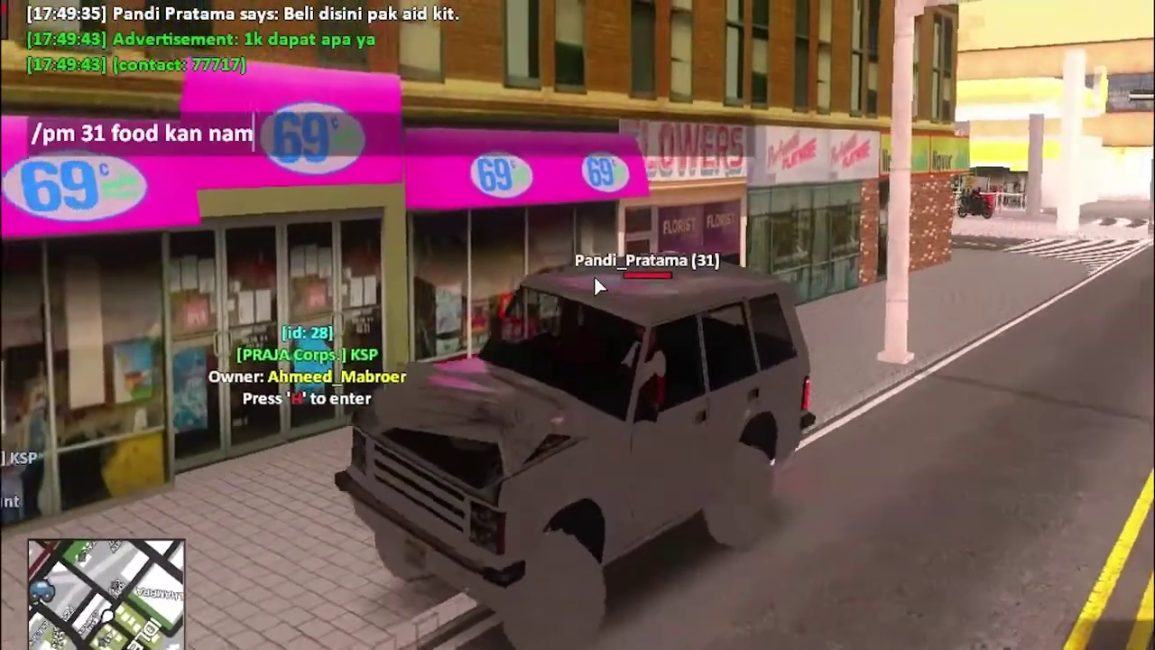
pyautogui.write('bah health? wkwk')
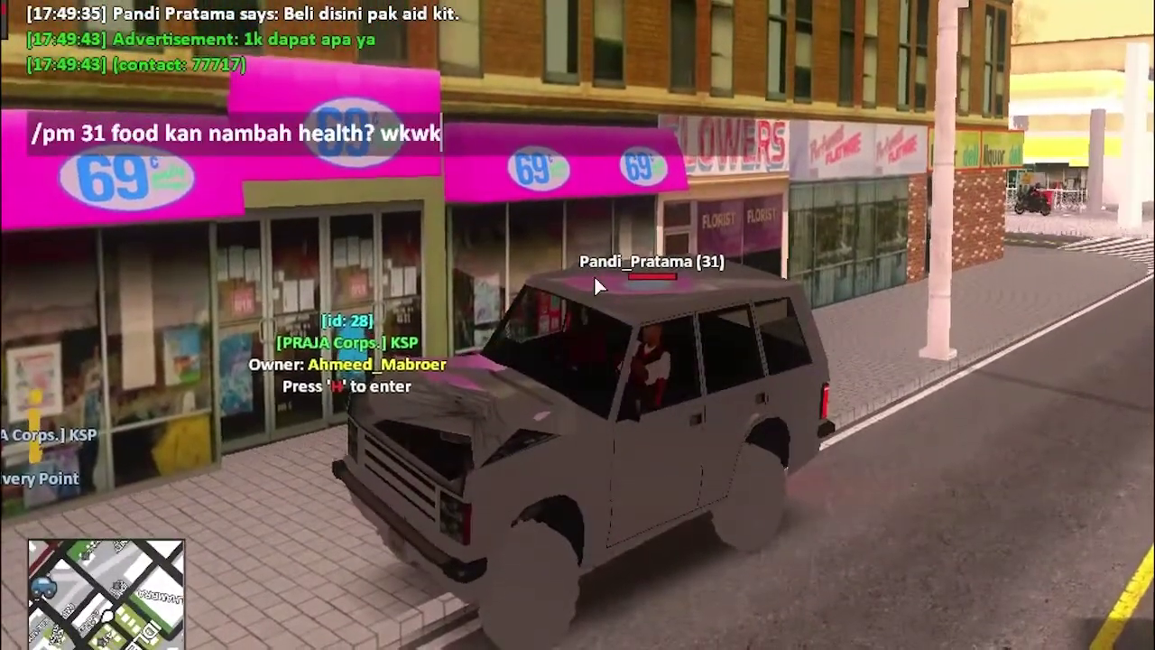
# Send the private message "food kan nambah health? wkwk" to player 31 and say "Ah coba ya" in the chat.
pyautogui.press('Return')
pyautogui.write('tAh')
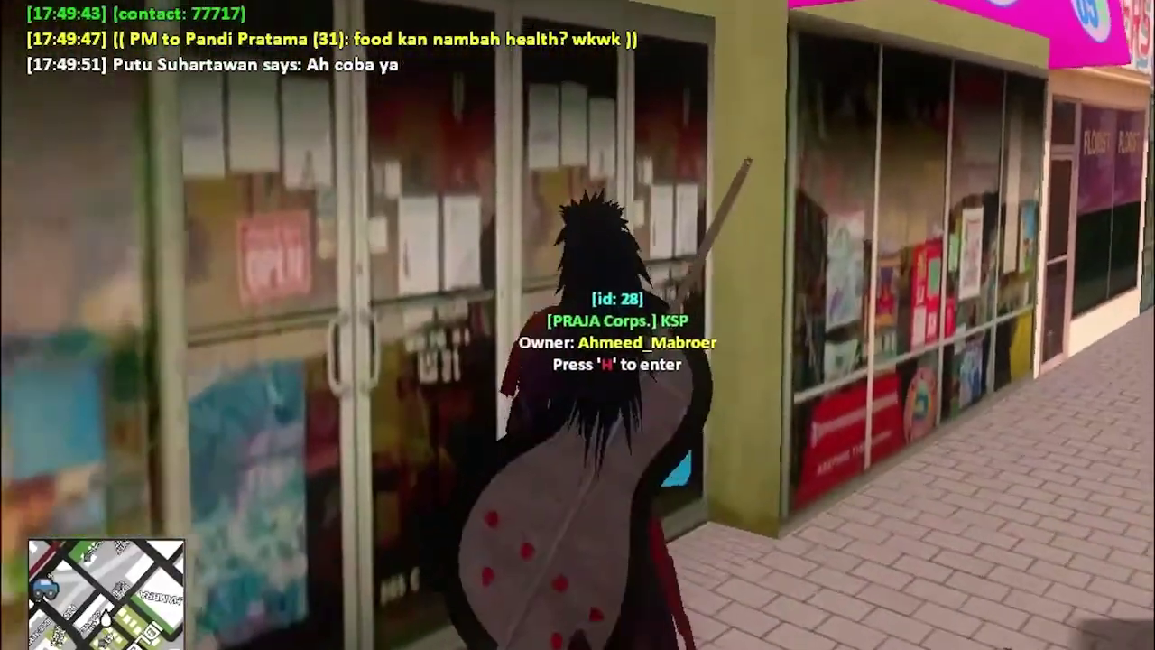
# Enter the [PRAJA Corps.] KSP store and walk through it to the ATM.
pyautogui.press('h')
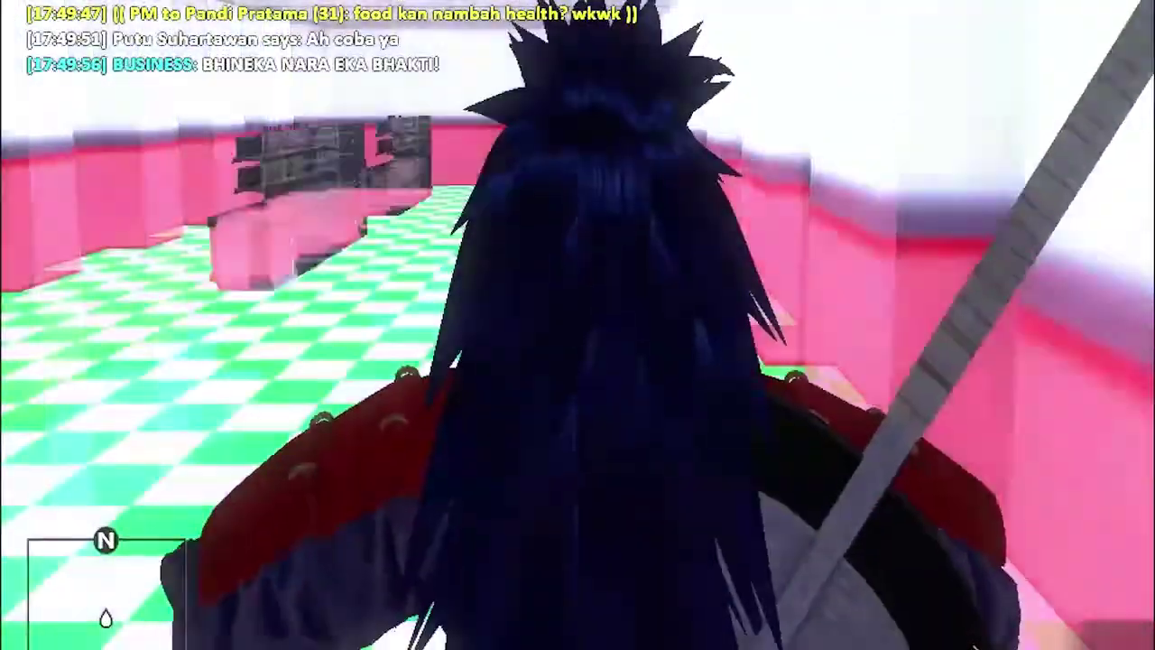
pyautogui.press('v')
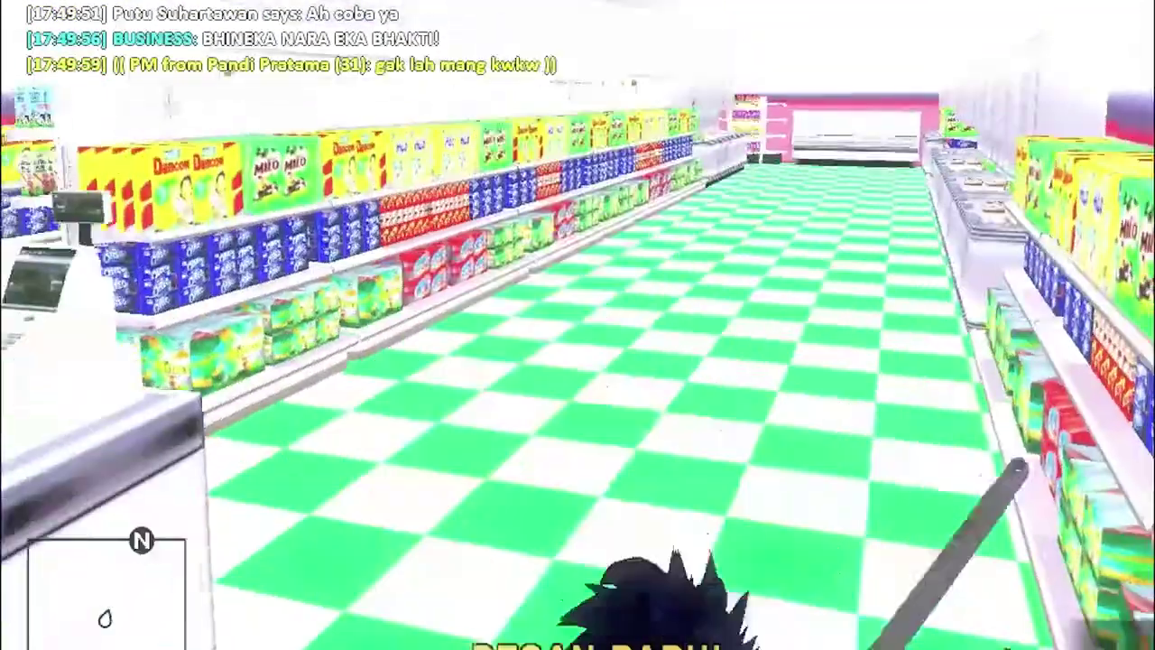
pyautogui.press('w')
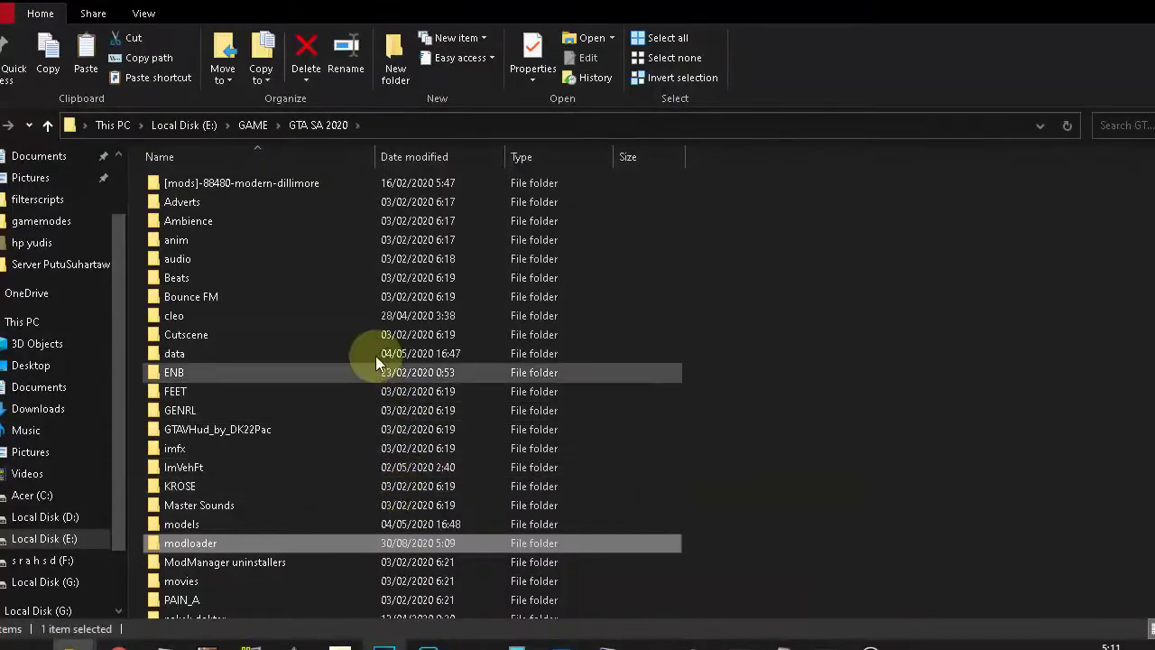
pyautogui.doubleClick(375, 356)
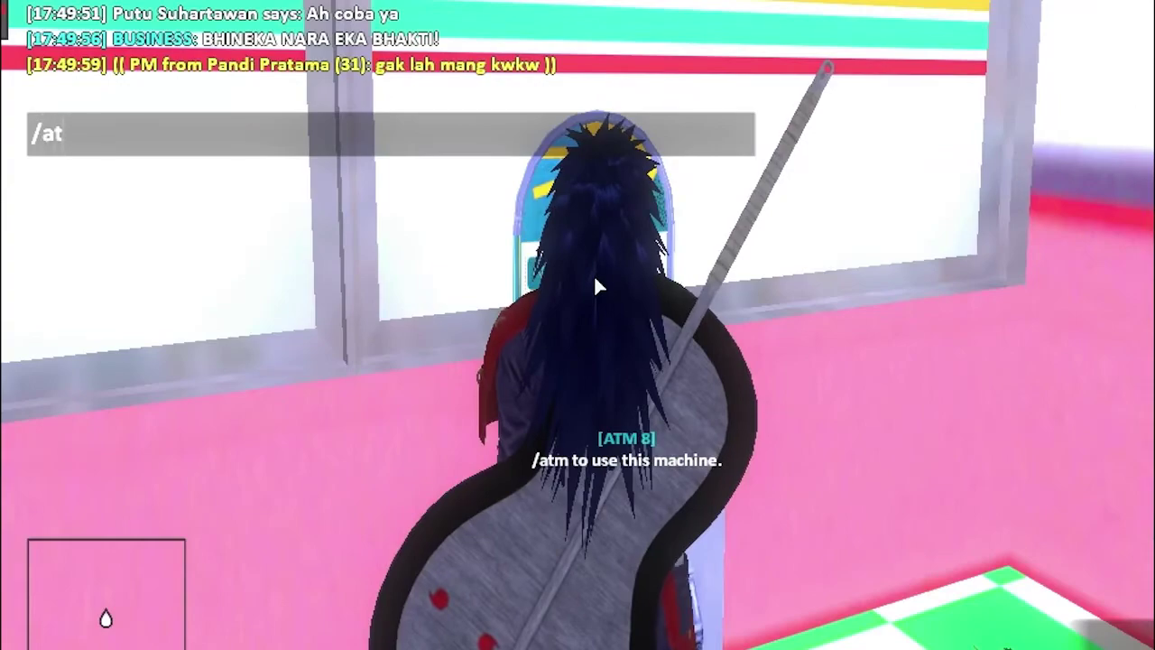
pyautogui.write('m')
pyautogui.press('Return')
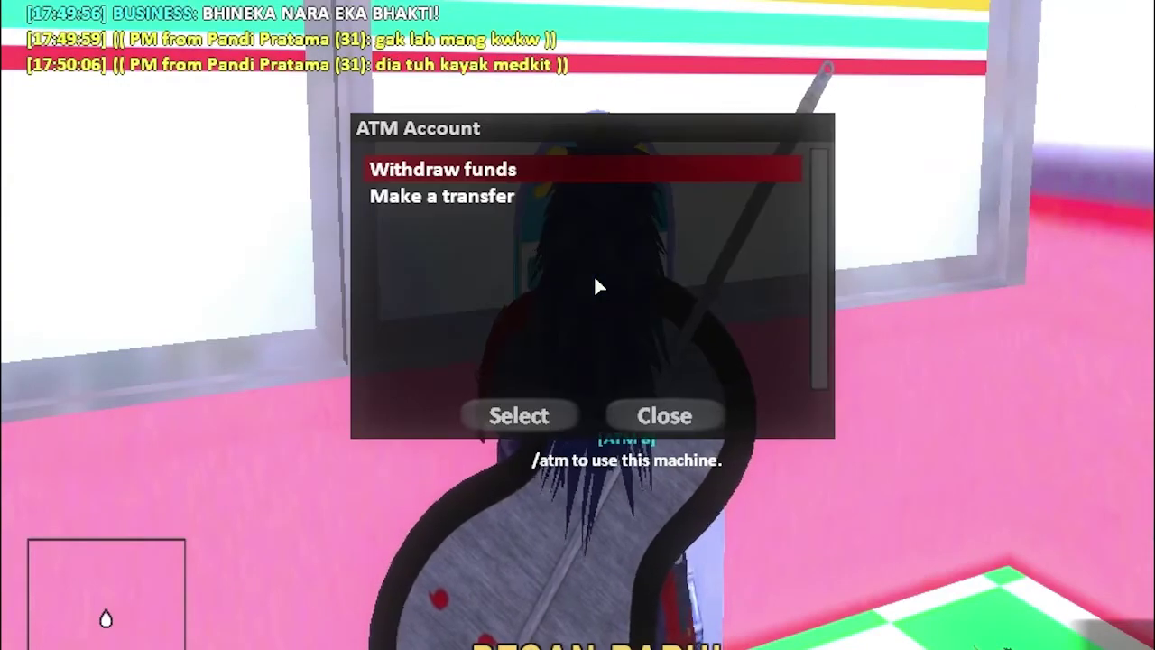
pyautogui.press('Return')
pyautogui.press('Escape')
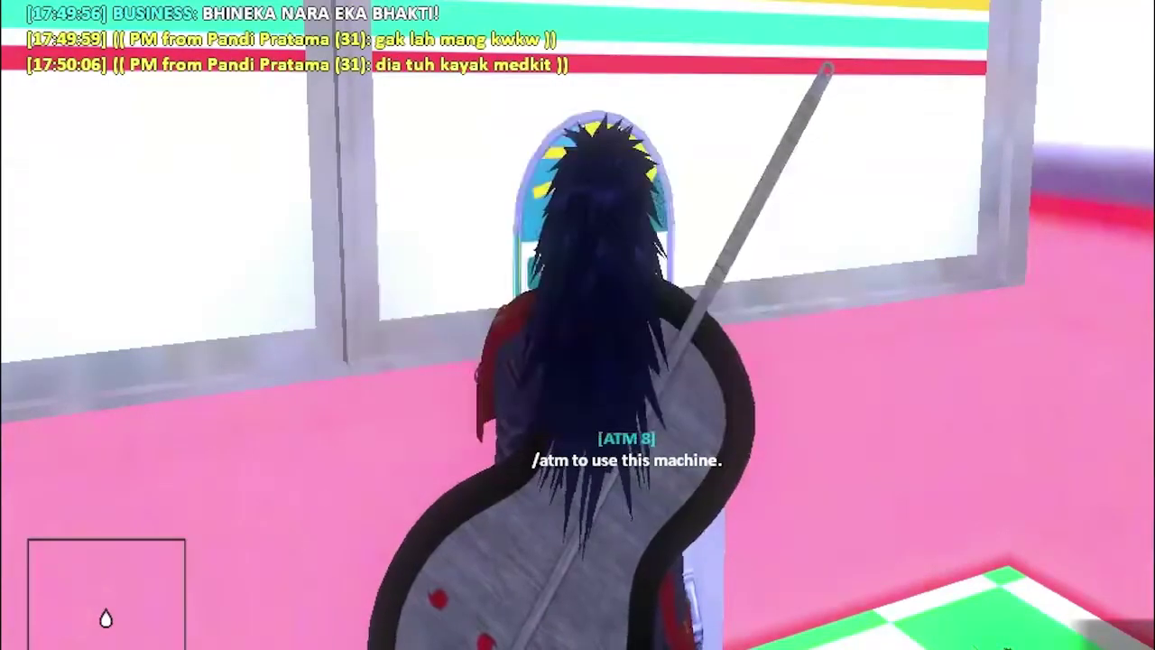
# Open the store's purchase list with the /buy command and purchase a First Aid Kit.
pyautogui.write('t/buy')
pyautogui.press('Return')
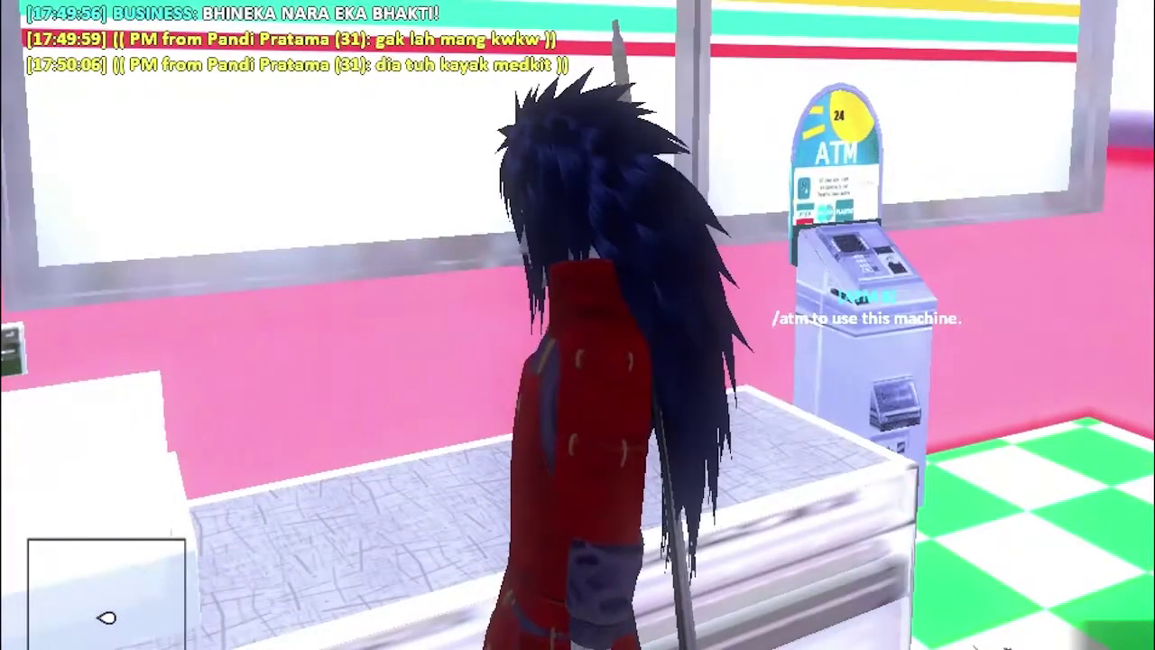
pyautogui.press('Down')
pyautogui.press('Down')
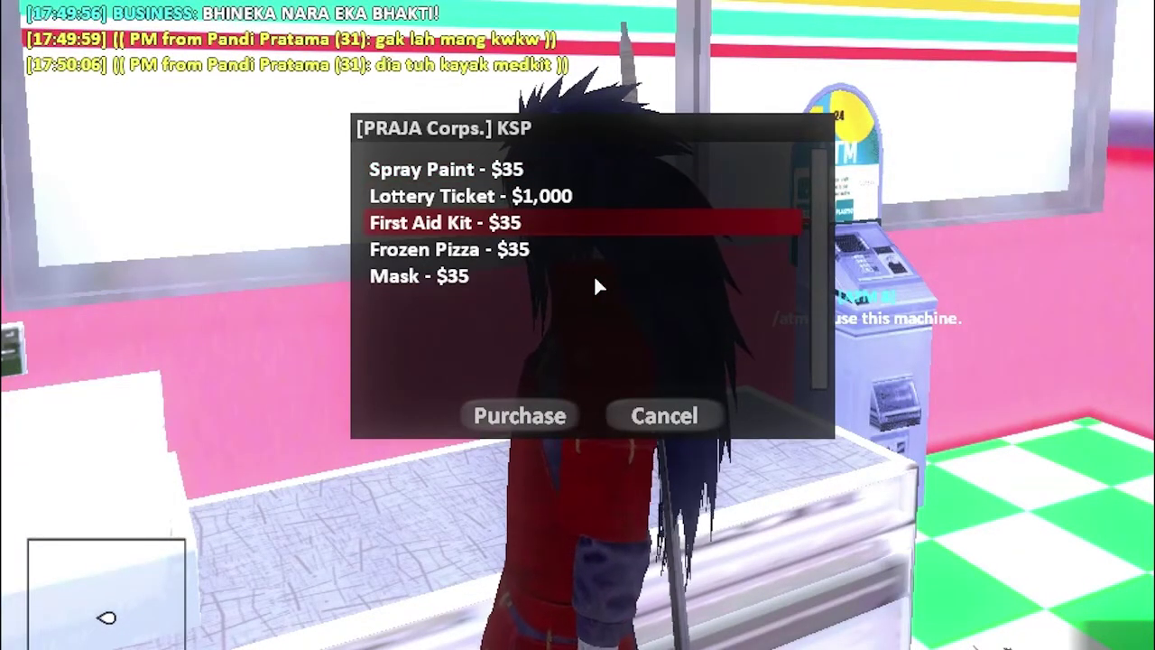
pyautogui.press('Return')
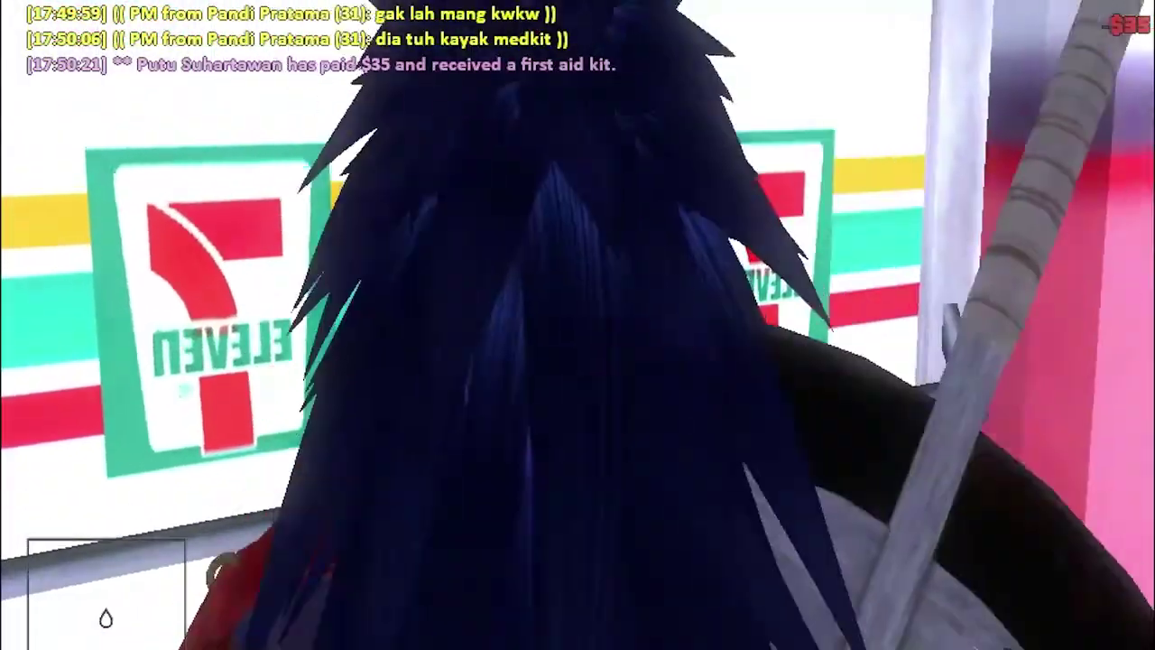
# Leave the store and open the character's inventory.
pyautogui.press('f')
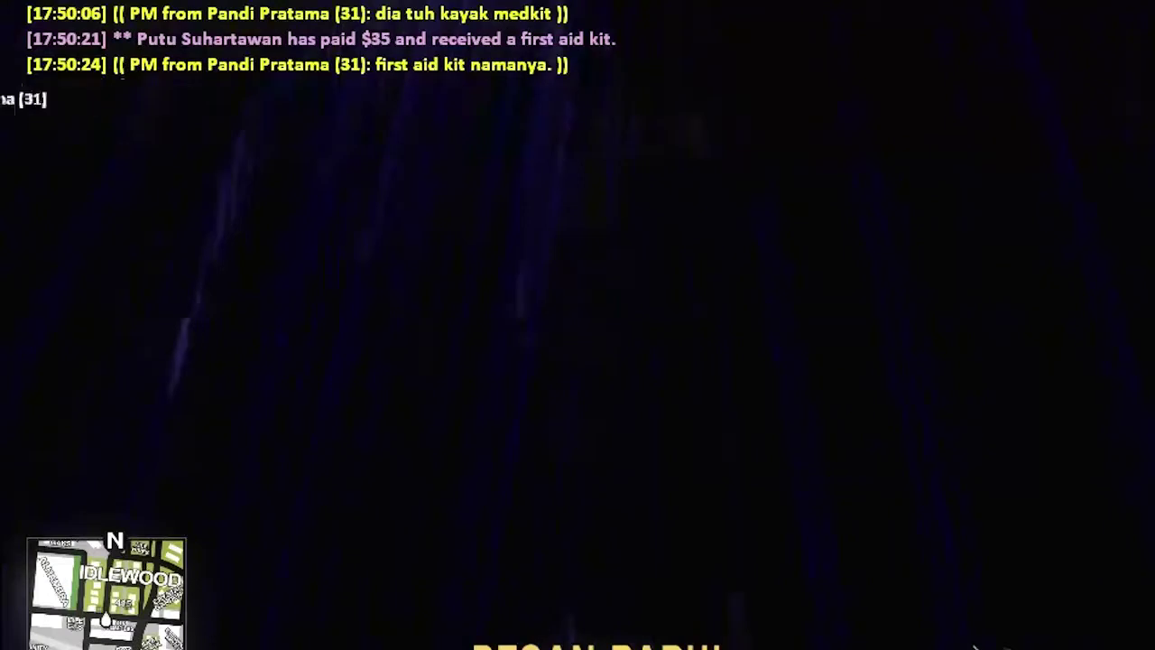
pyautogui.press('y')
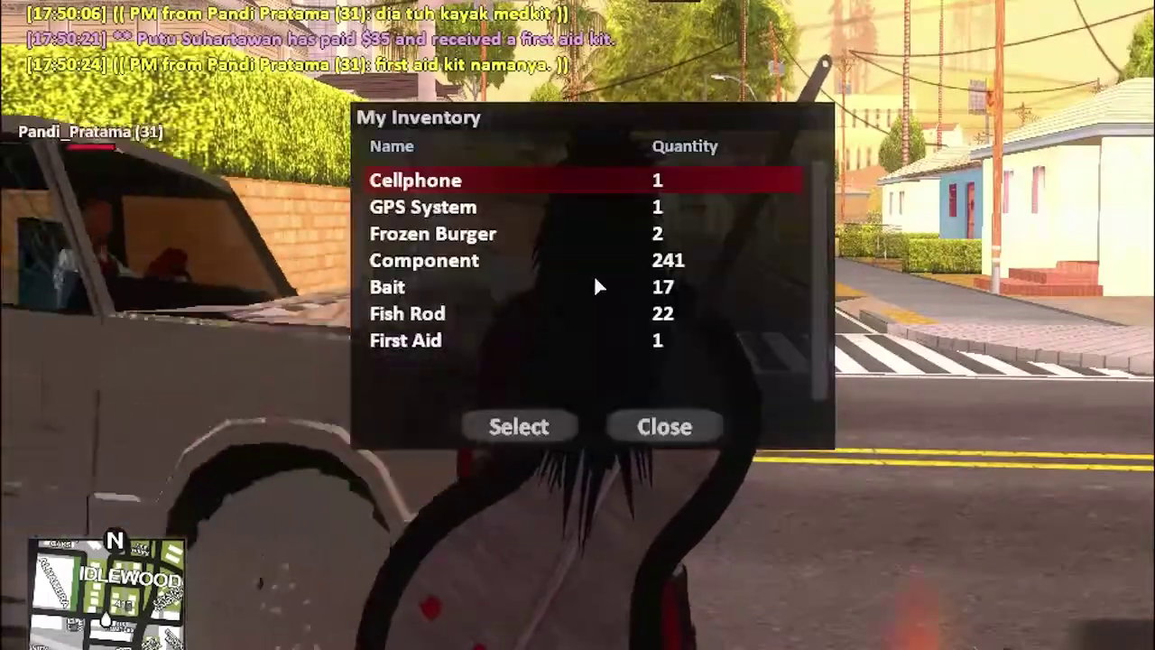